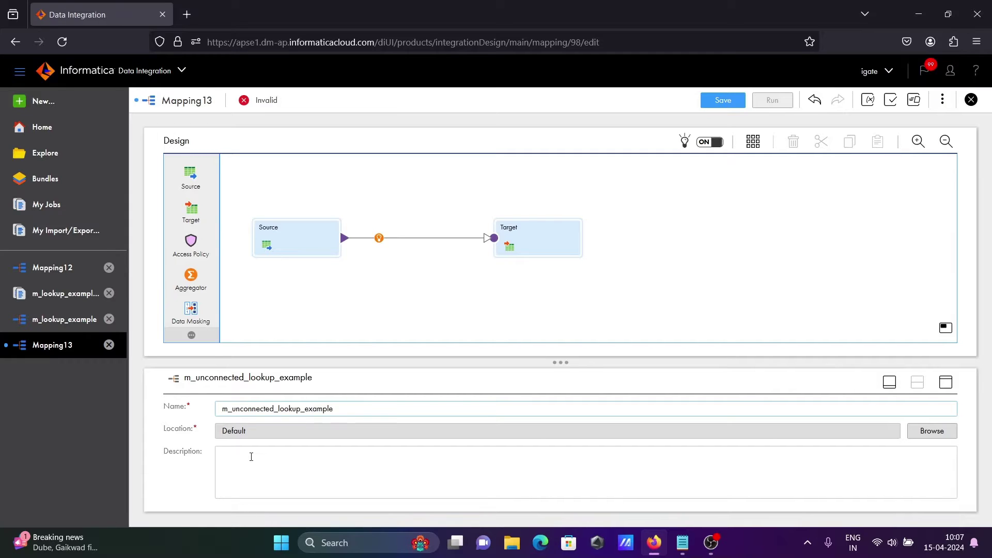
Set the Source transformation to read the EMPLOYEES table through the HR_CONN (Oracle) connection.
click(280, 463)
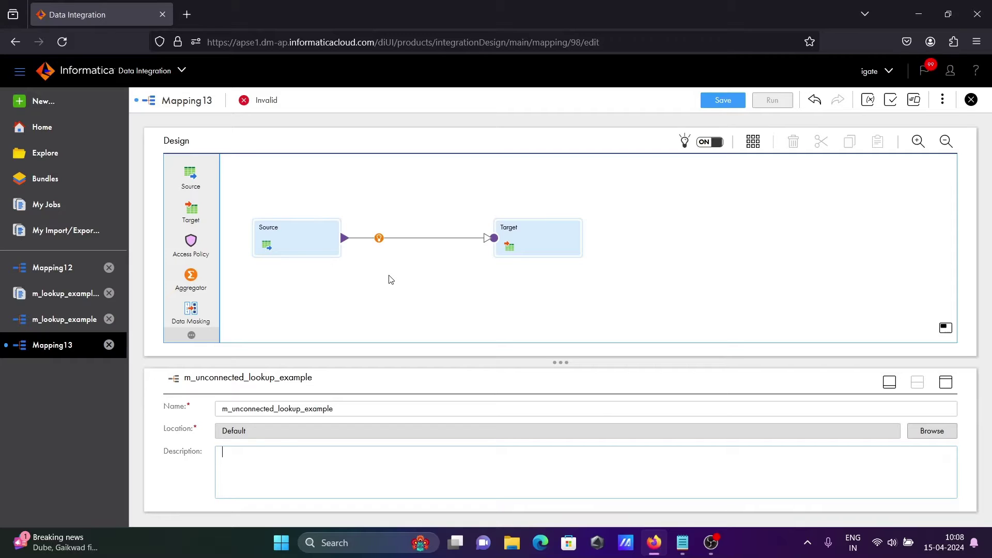
click(300, 239)
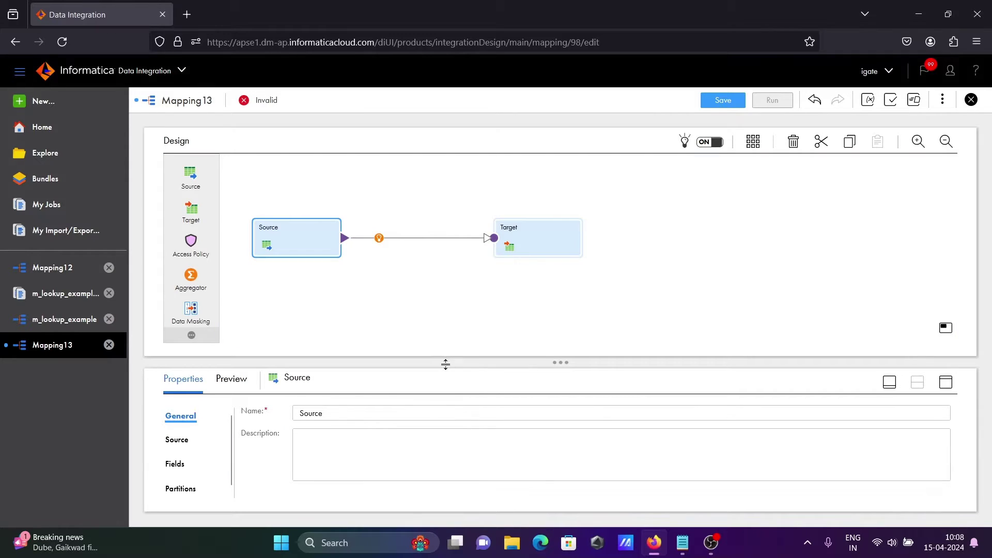
drag(446, 365, 443, 324)
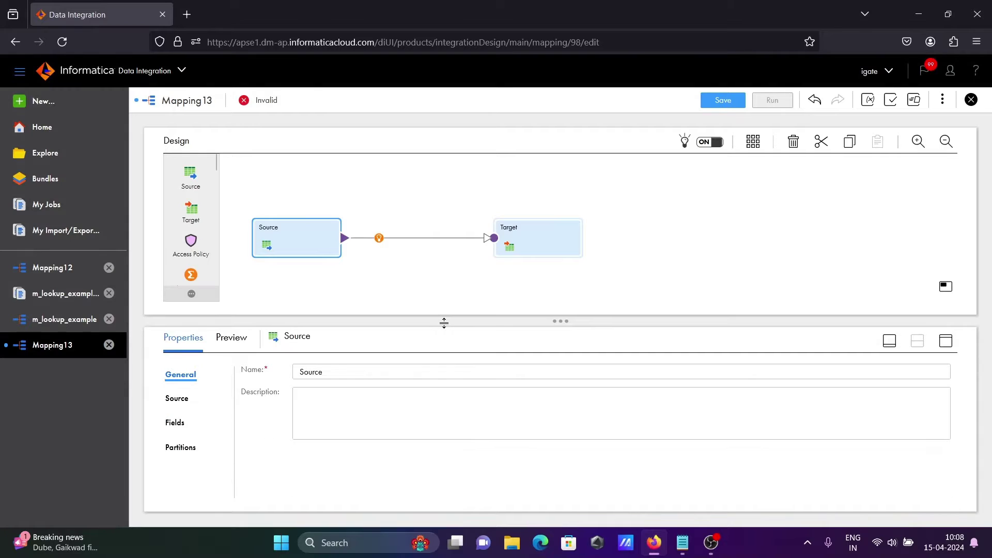
click(174, 403)
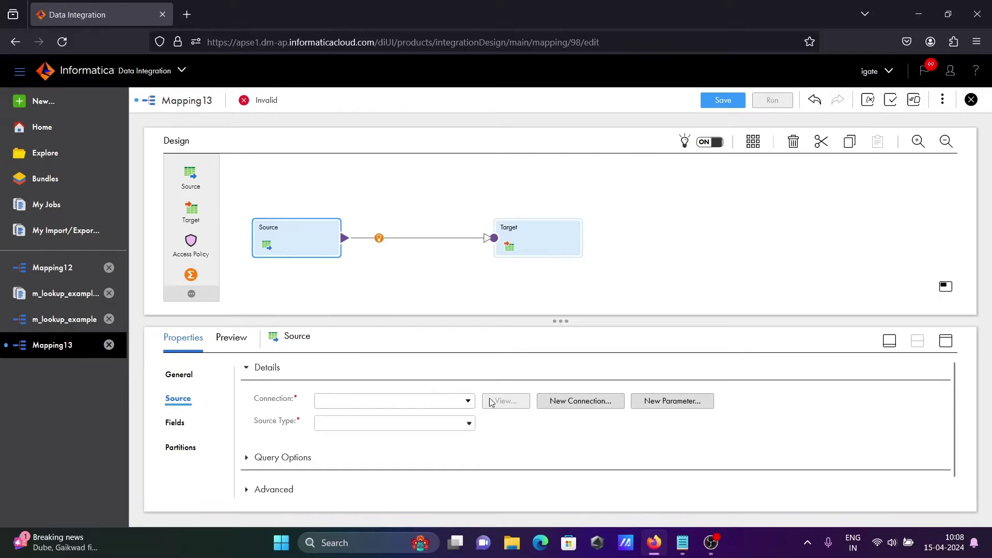
click(467, 403)
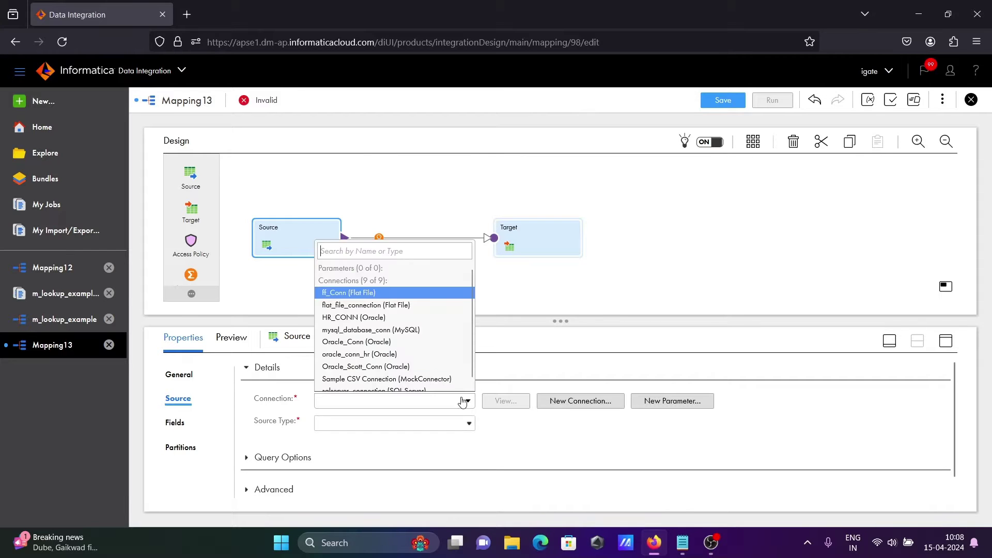
click(357, 317)
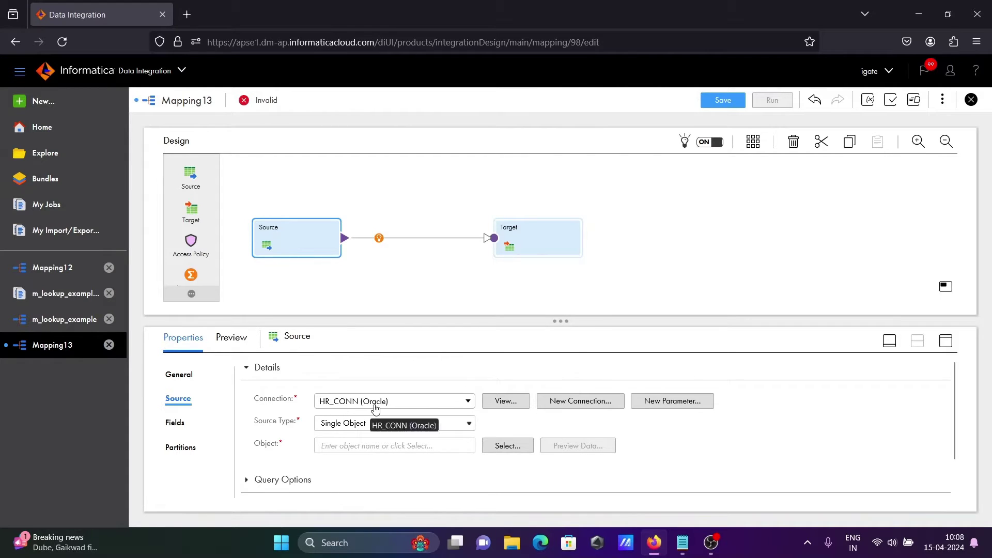
click(504, 446)
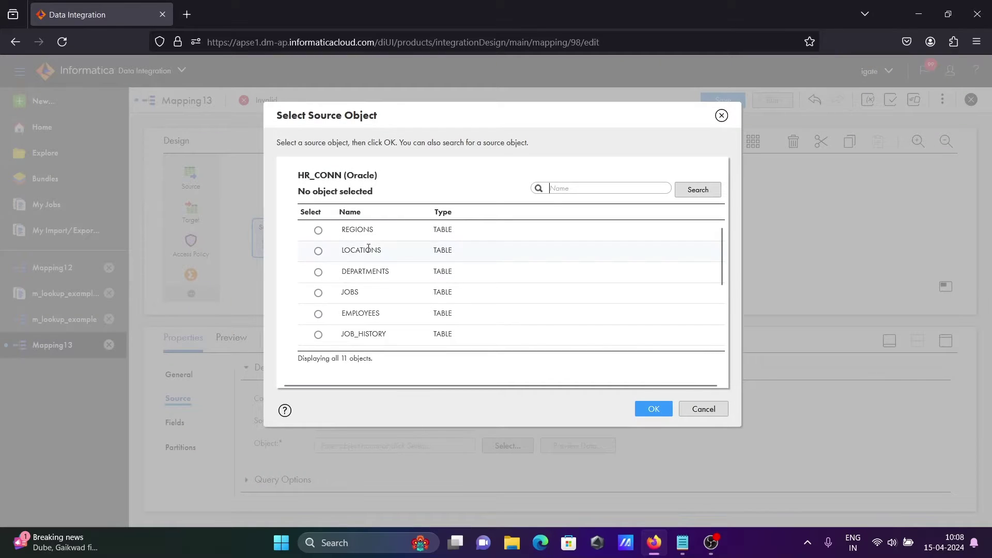
click(318, 313)
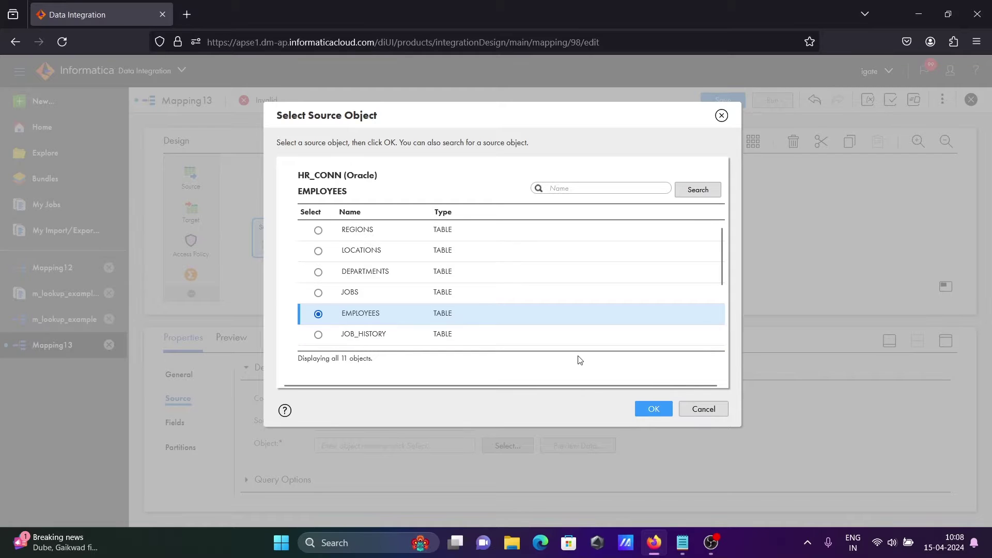
click(651, 416)
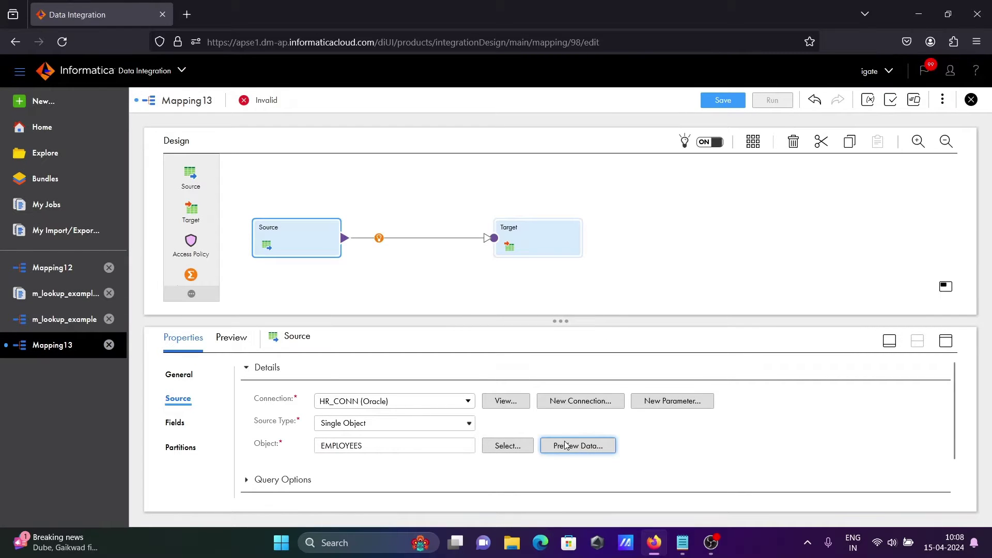
Preview the EMPLOYEES source data and examine all its columns through DEPARTMENT_ID.
click(566, 445)
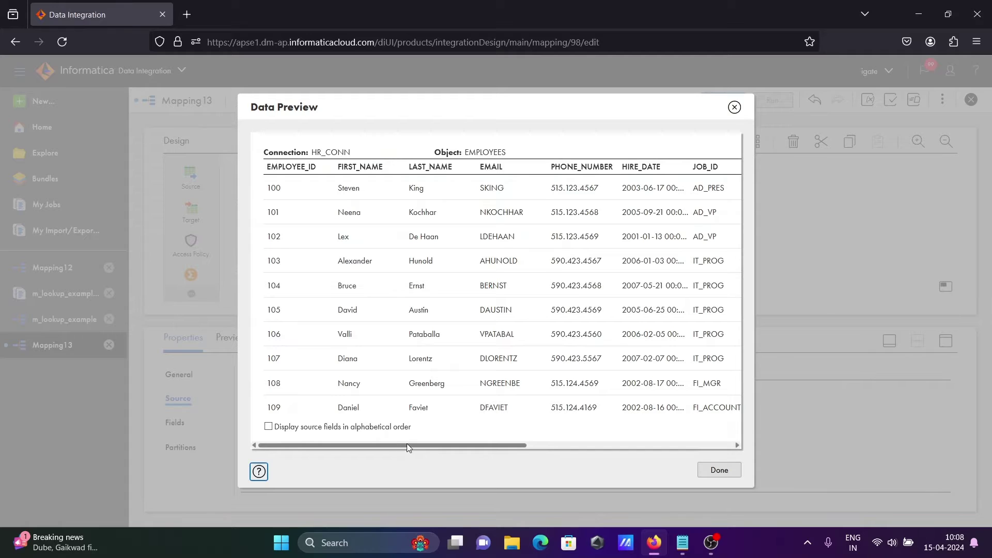
drag(503, 445, 709, 438)
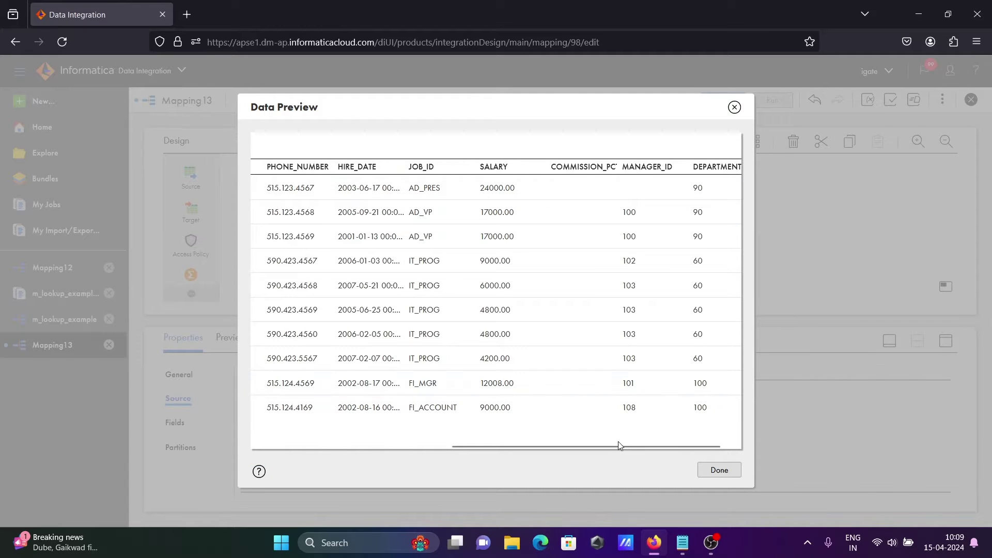
drag(614, 445, 693, 445)
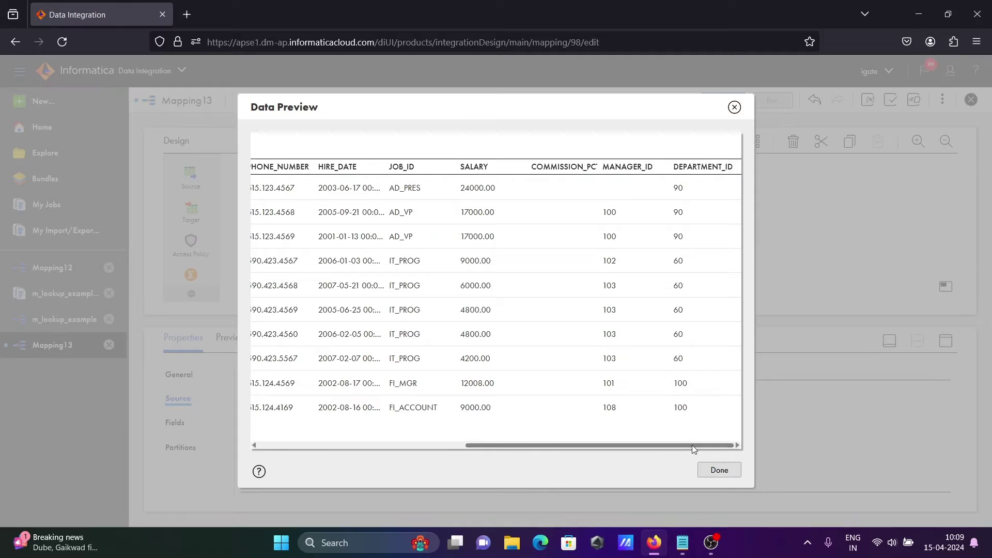
click(735, 108)
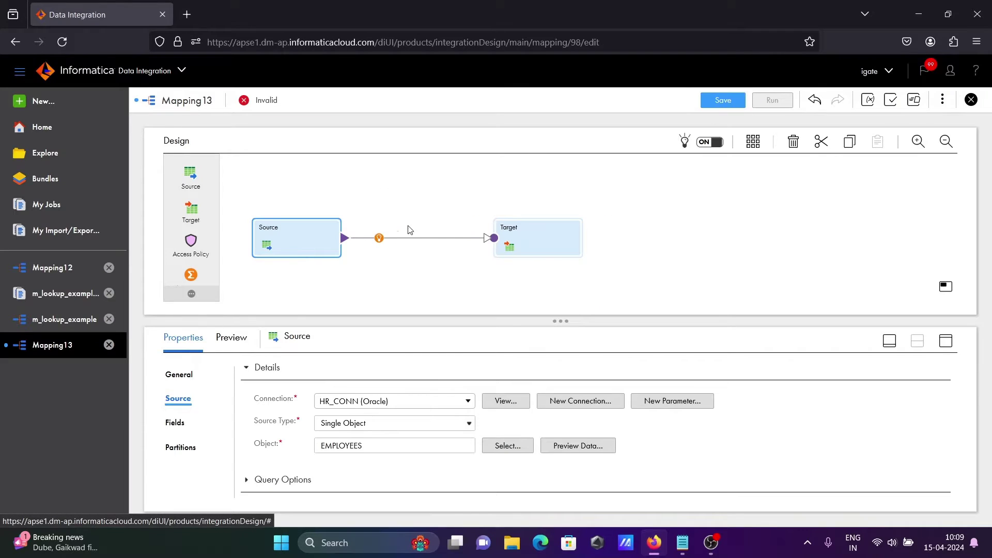
Make room between Source and Target and add a Lookup transformation there named unconnected_lkp.
drag(533, 233, 629, 229)
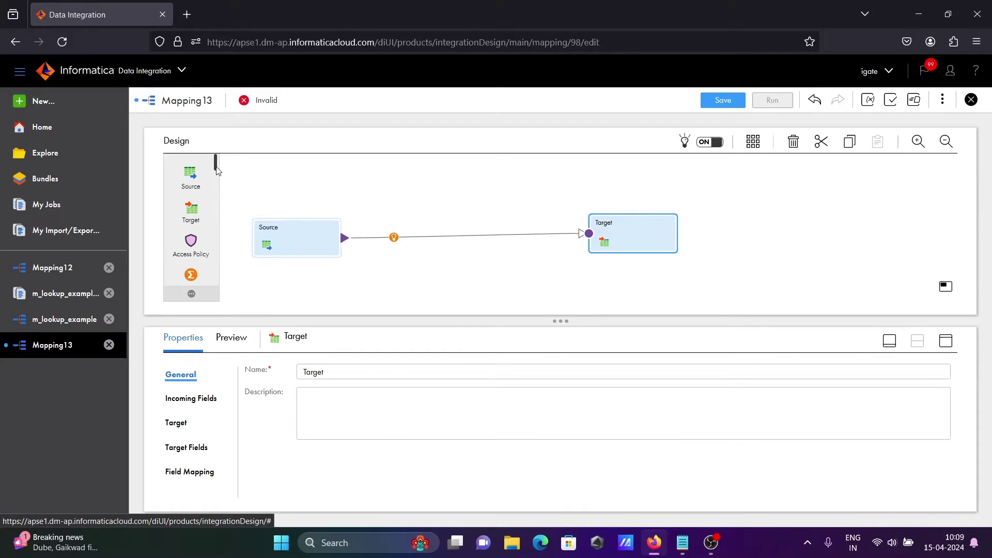
drag(217, 170, 393, 181)
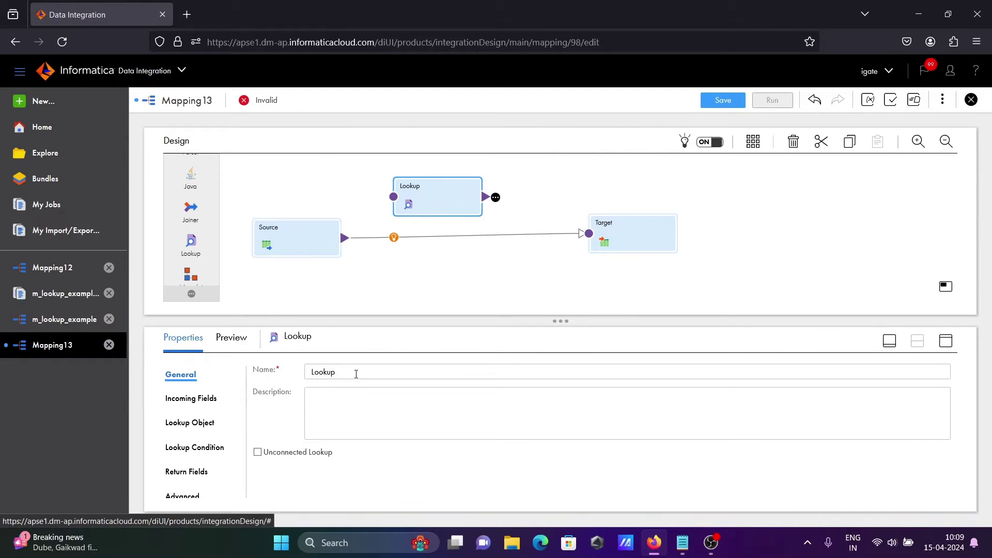
drag(355, 373, 285, 371)
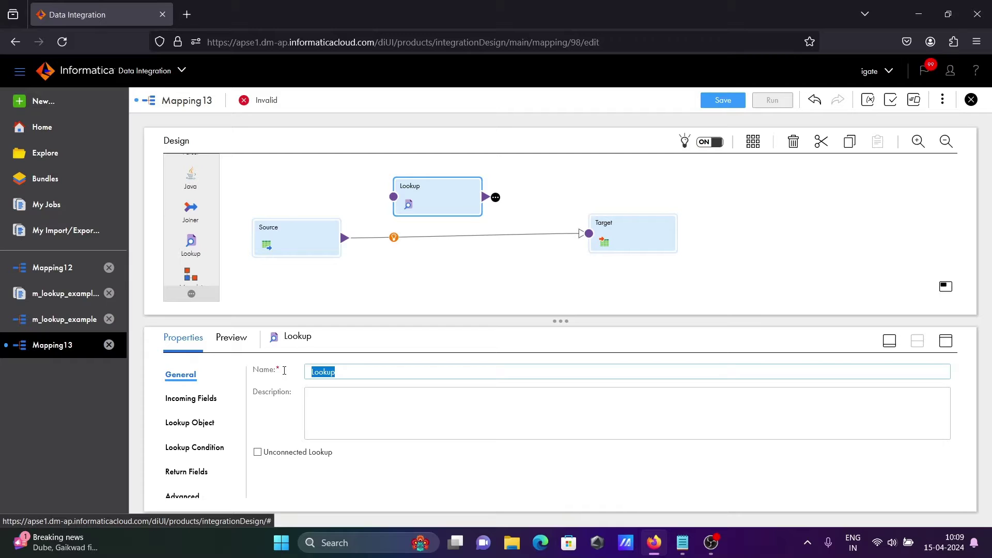
text(unconnected_l)
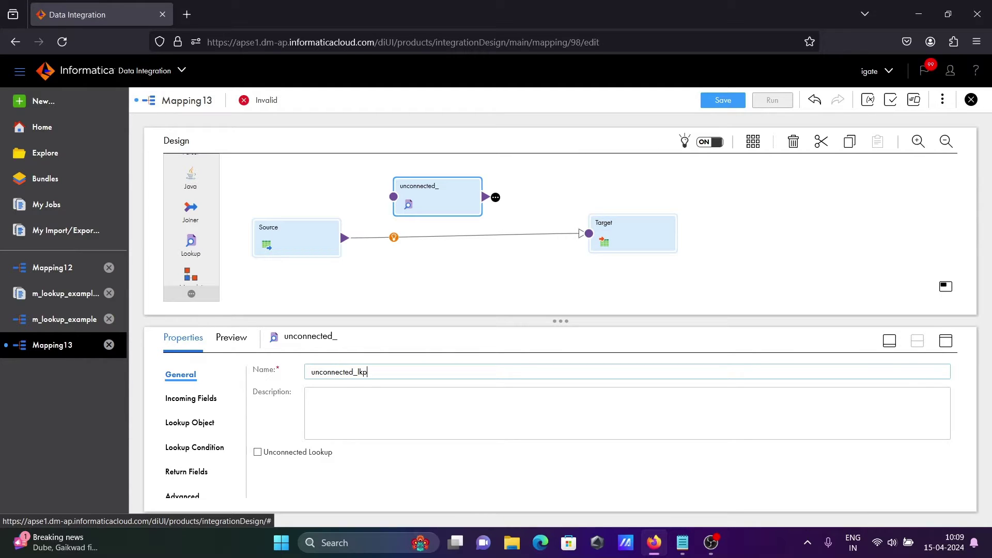
Make unconnected_lkp an unconnected lookup, accepting removal of its incoming fields, field rules and links.
click(946, 342)
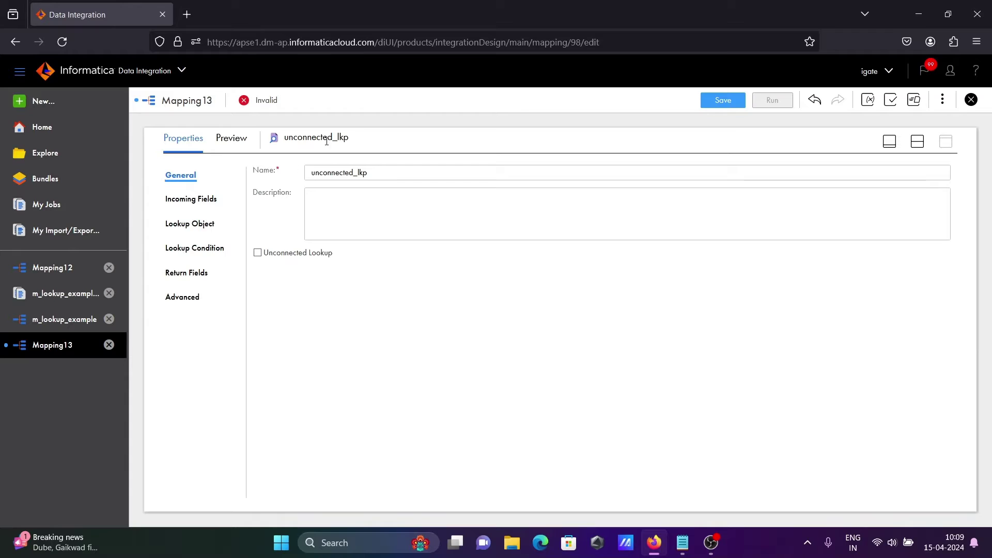
click(257, 254)
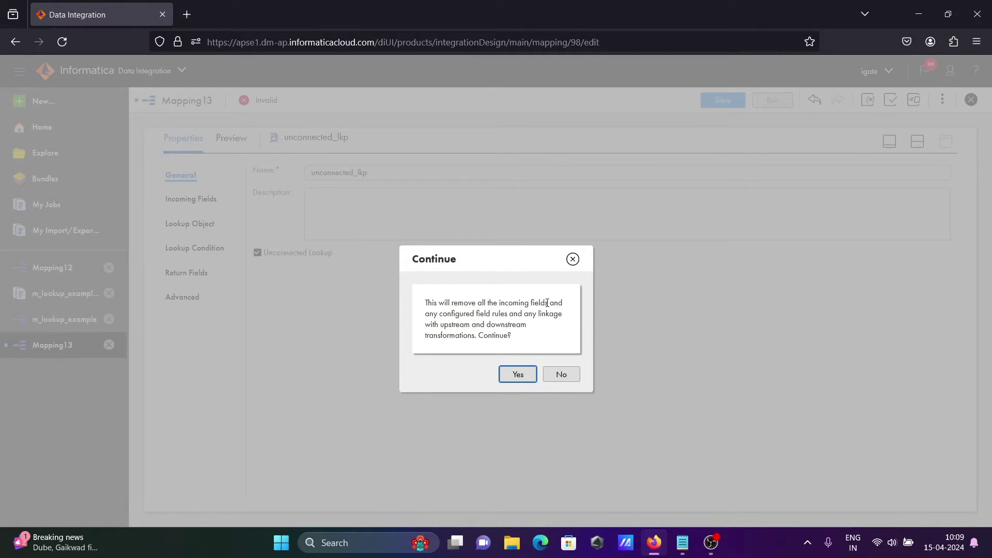
click(515, 376)
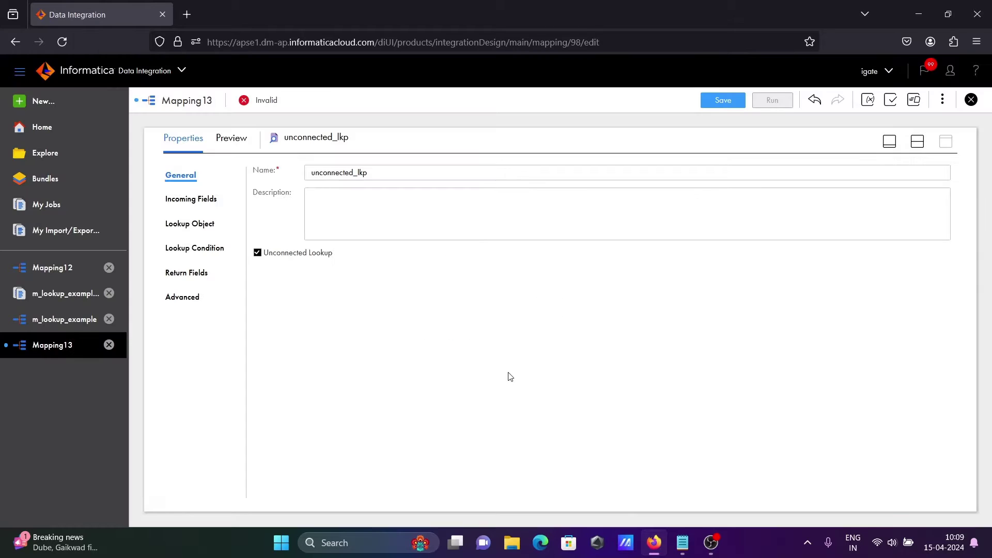
Add an incoming field named in_department_id to the unconnected lookup.
click(191, 200)
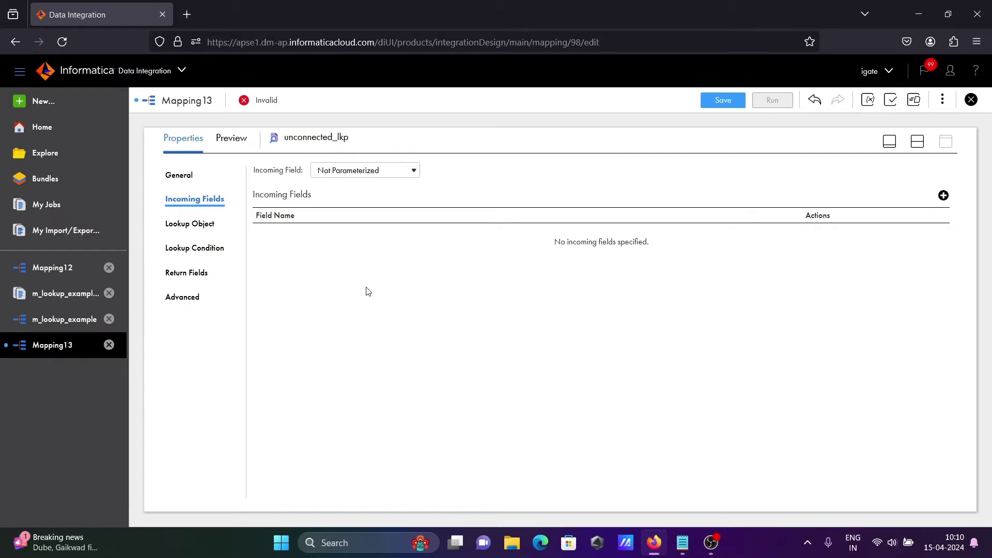
click(944, 197)
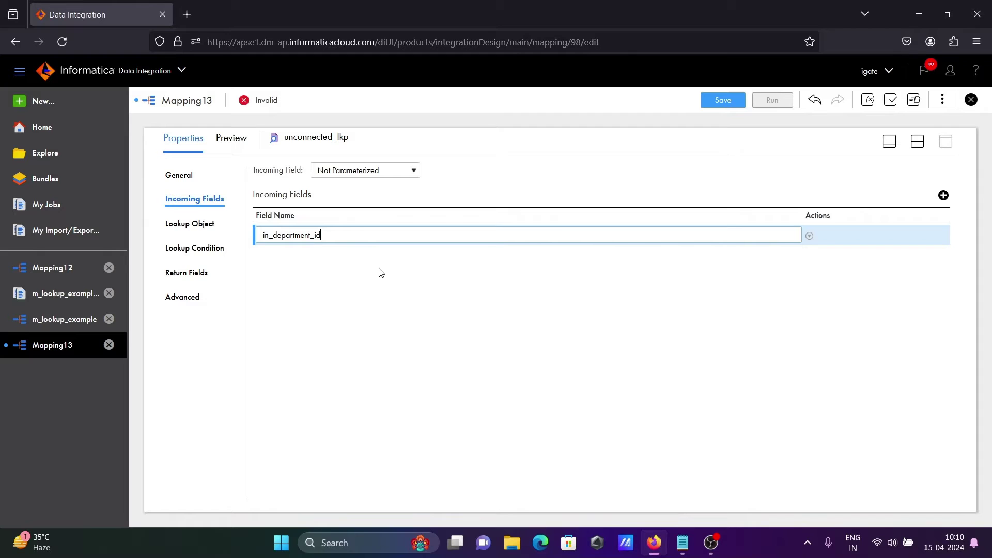
click(280, 261)
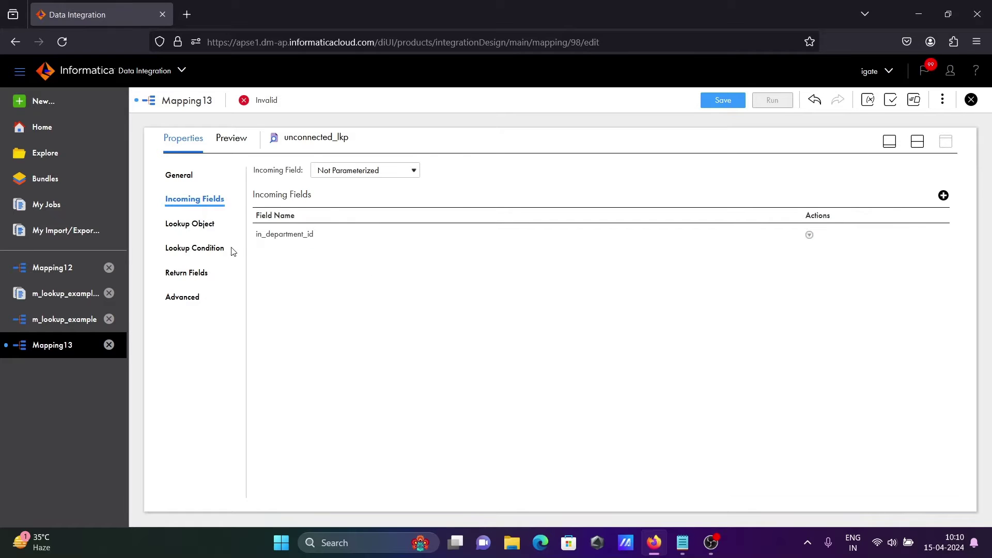
Set the lookup object to the DEPARTMENTS table through the HR_CONN (Oracle) connection.
click(193, 229)
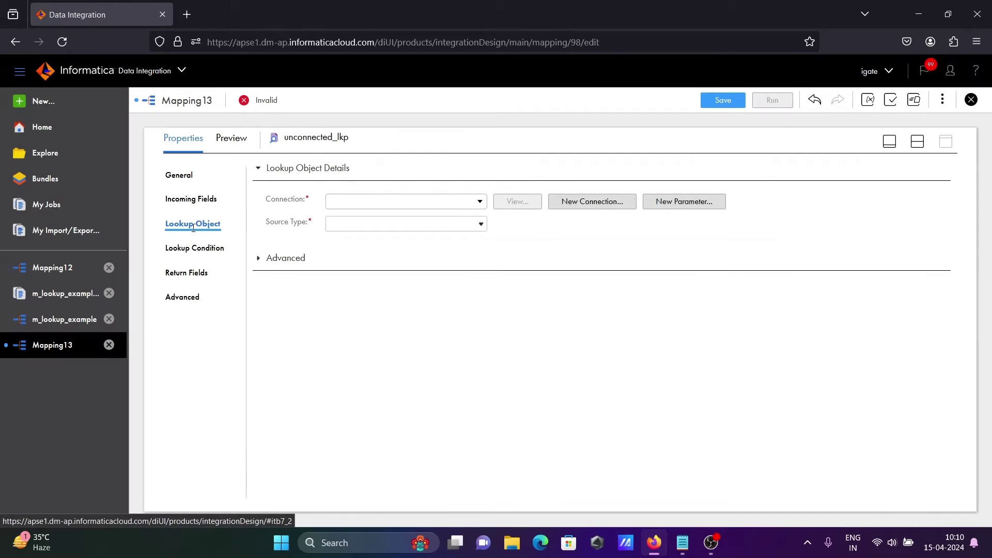
click(477, 202)
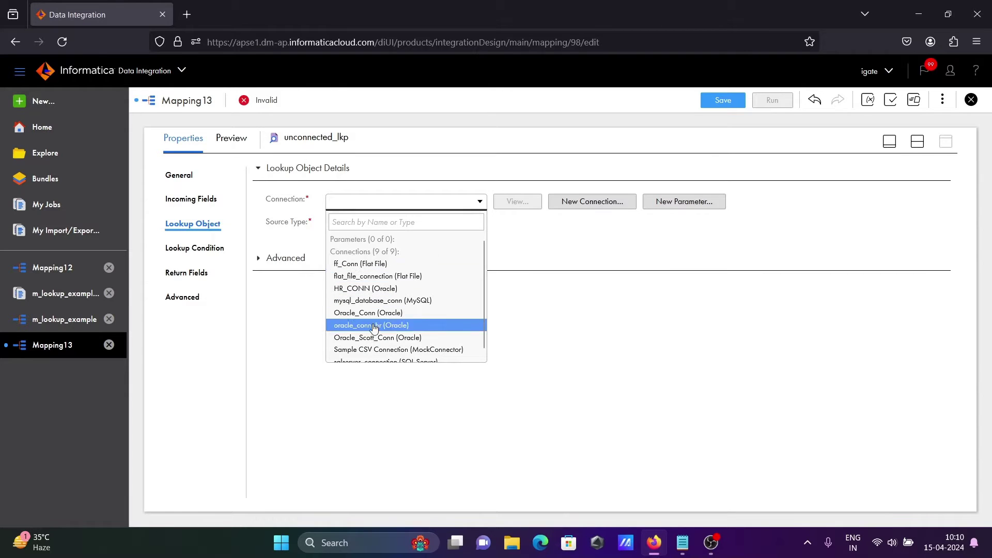
click(371, 289)
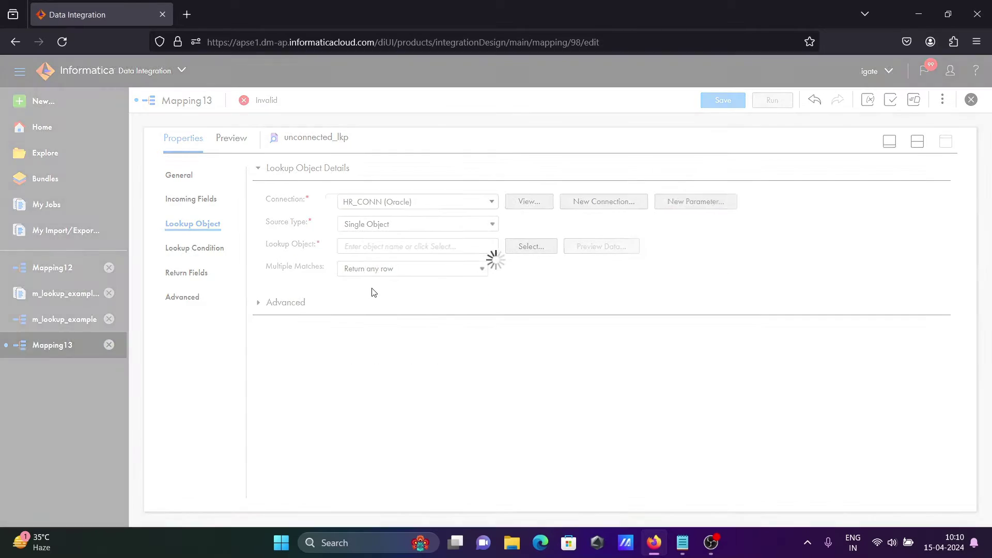
click(532, 249)
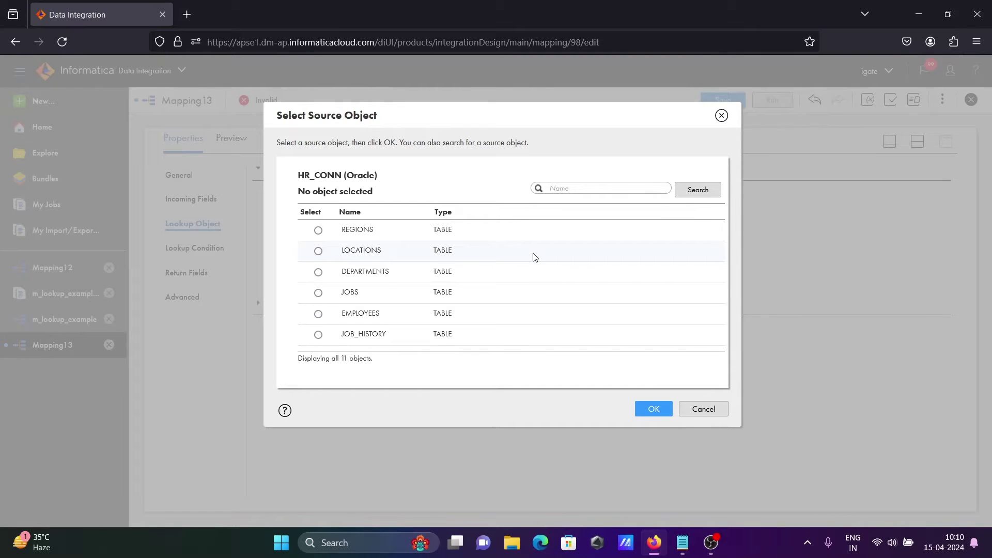
click(319, 273)
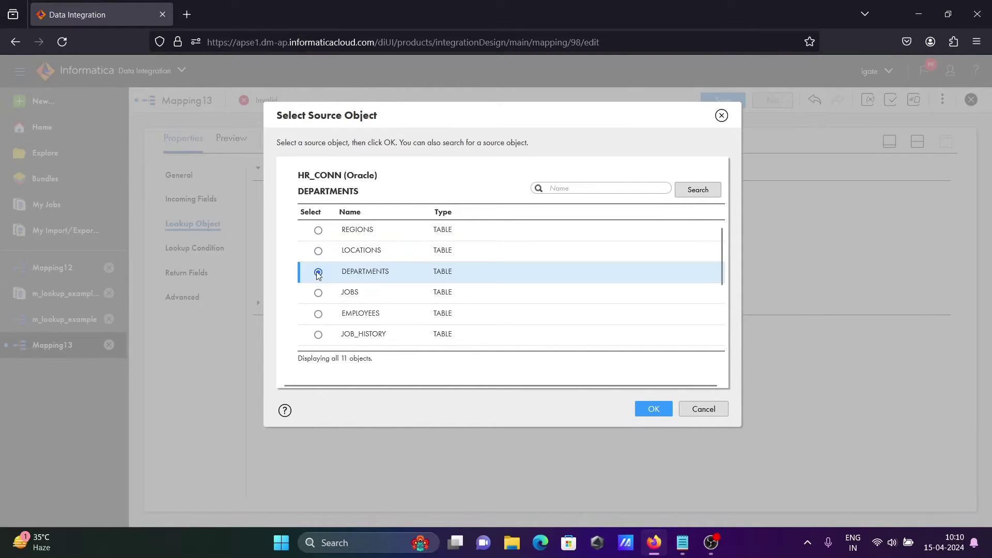
click(654, 410)
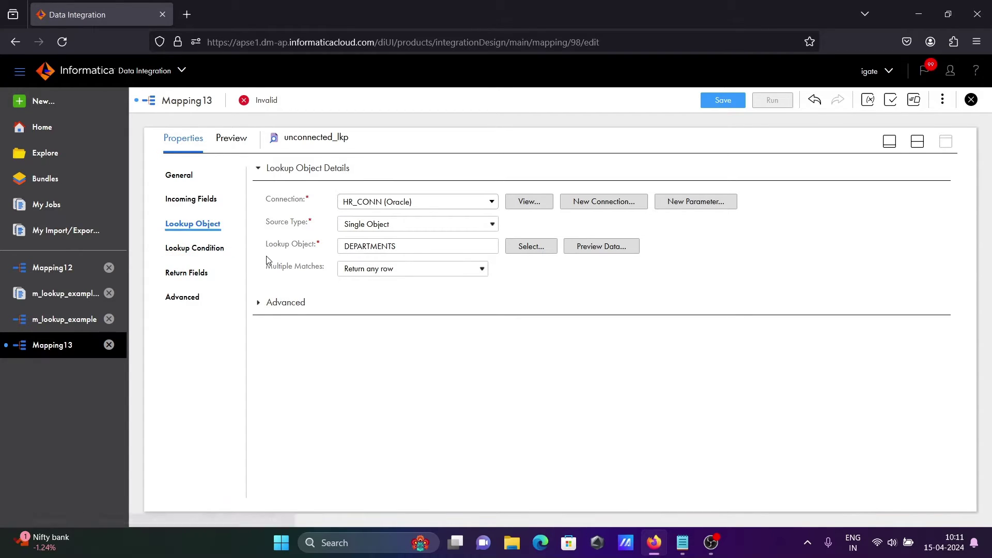
Add a lookup condition matching the lookup field DEPARTMENT_ID = the incoming field in_department_id.
click(192, 247)
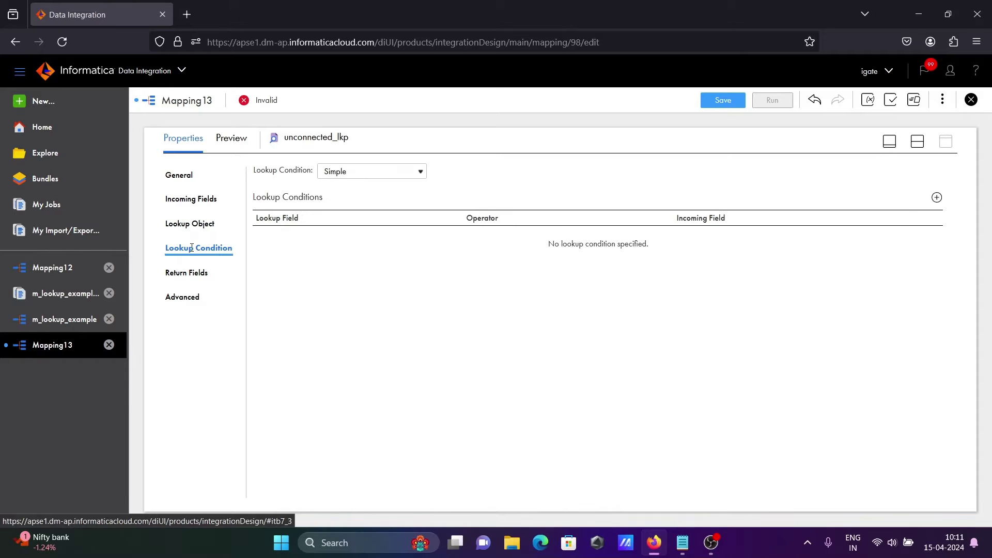
click(937, 199)
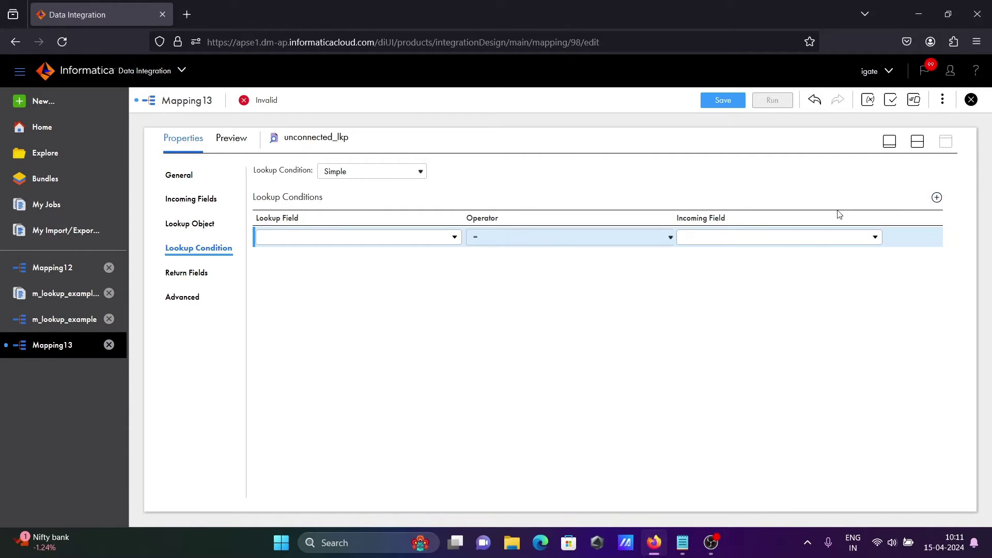
click(435, 242)
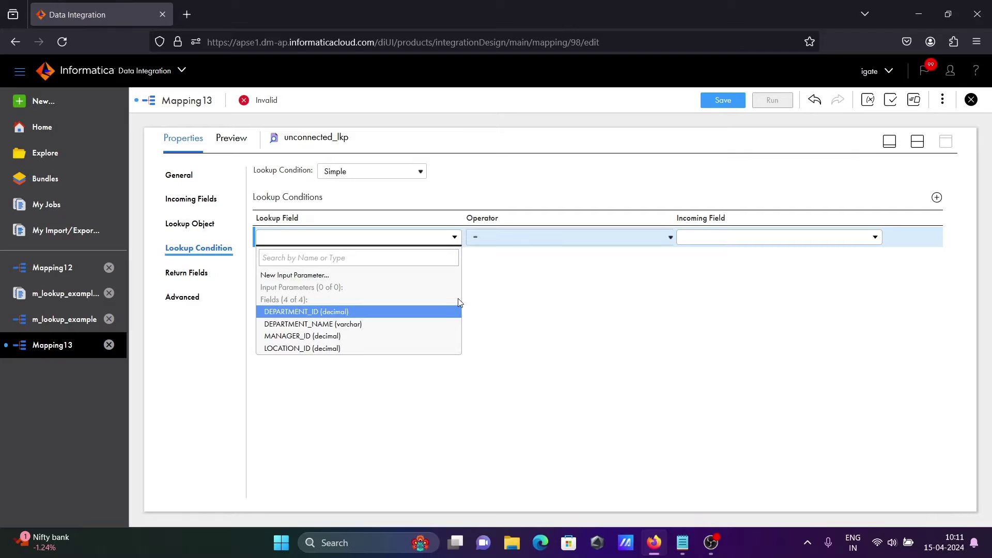
click(338, 313)
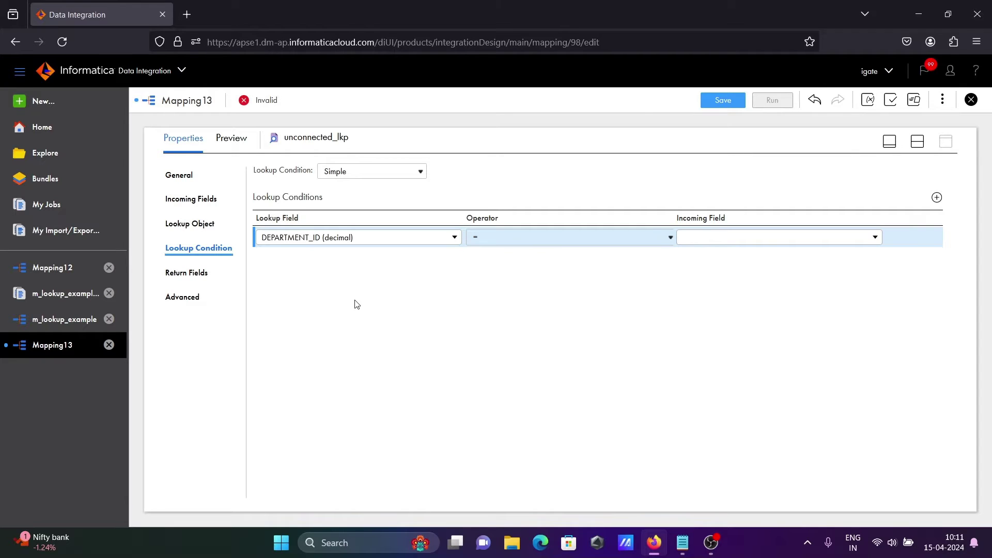
click(762, 238)
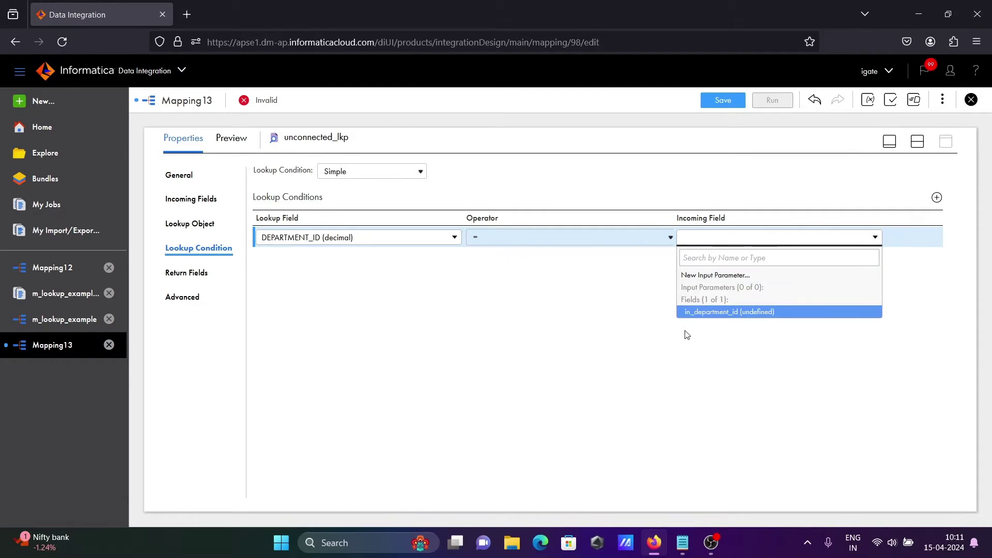
click(711, 313)
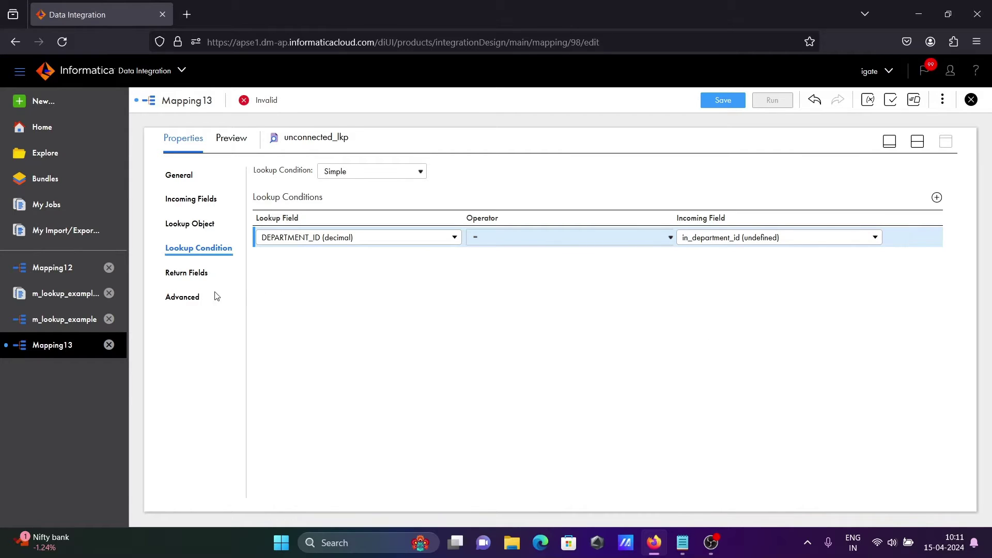
Set DEPARTMENT_NAME as the return field of the unconnected lookup and return to the mapping canvas.
click(176, 274)
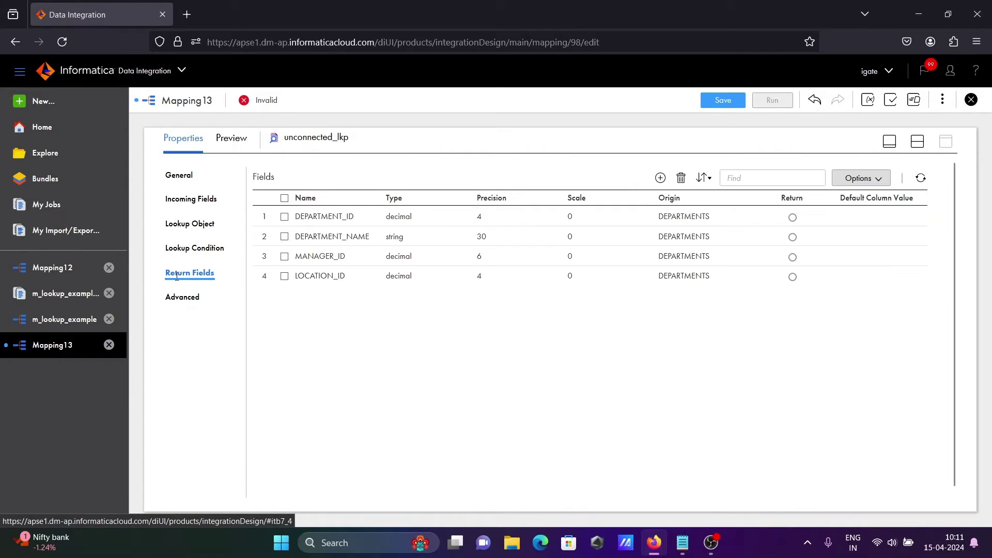
click(185, 304)
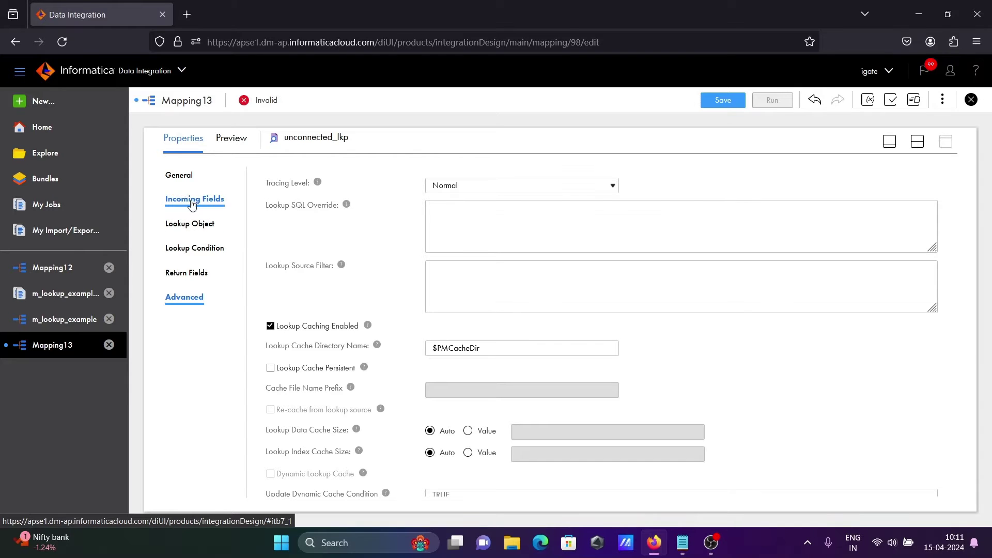
click(182, 272)
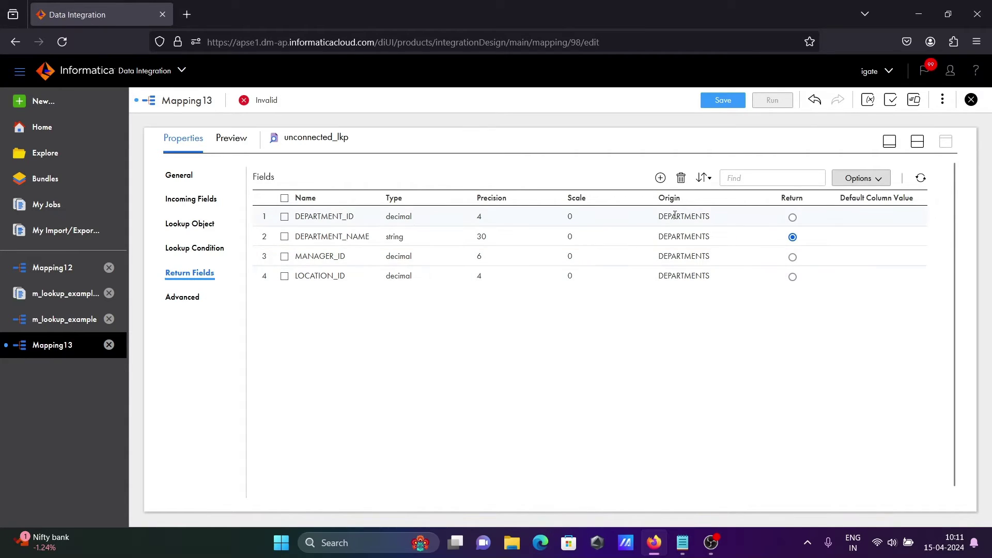
click(893, 142)
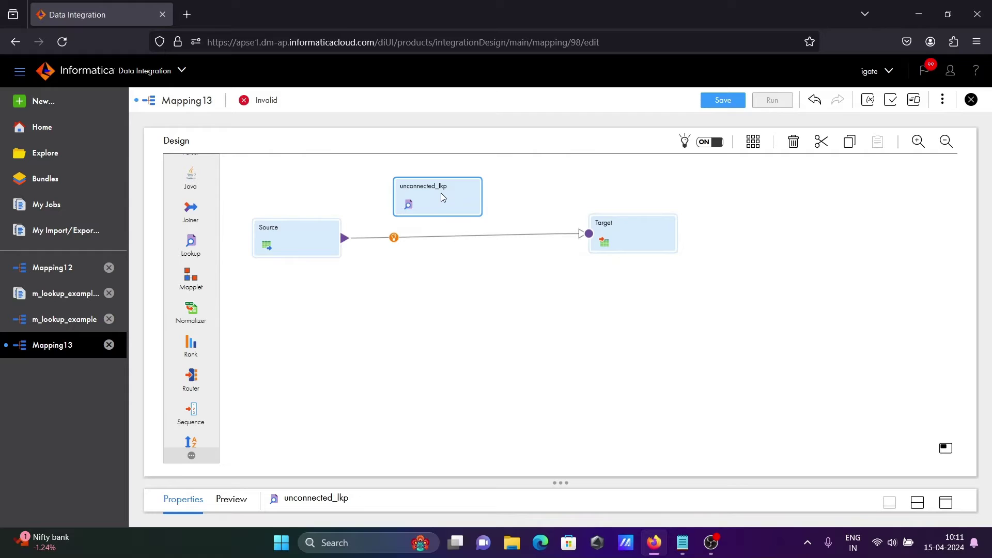
Insert an Expression transformation between Source and Target, and line the three up in a row below unconnected_lkp.
click(615, 242)
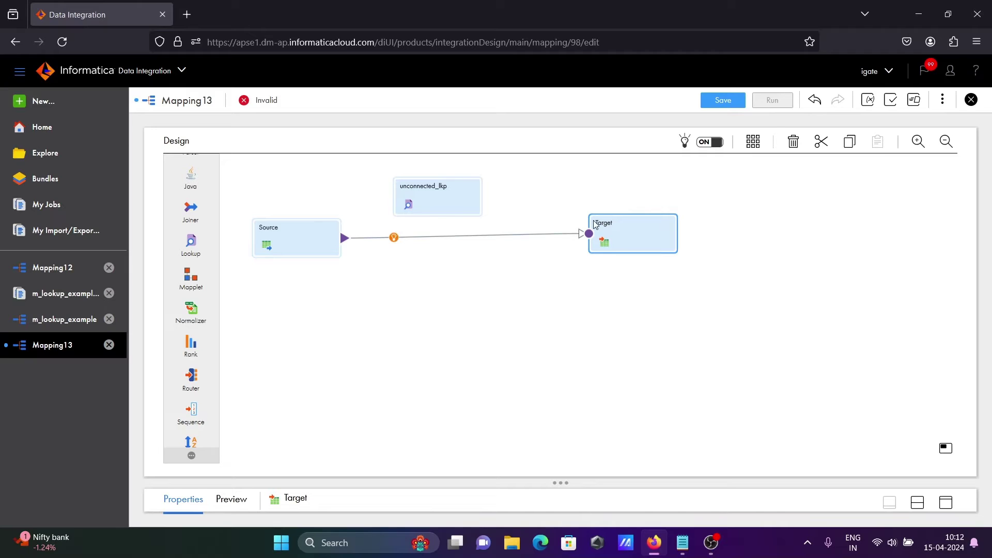
click(393, 237)
click(419, 264)
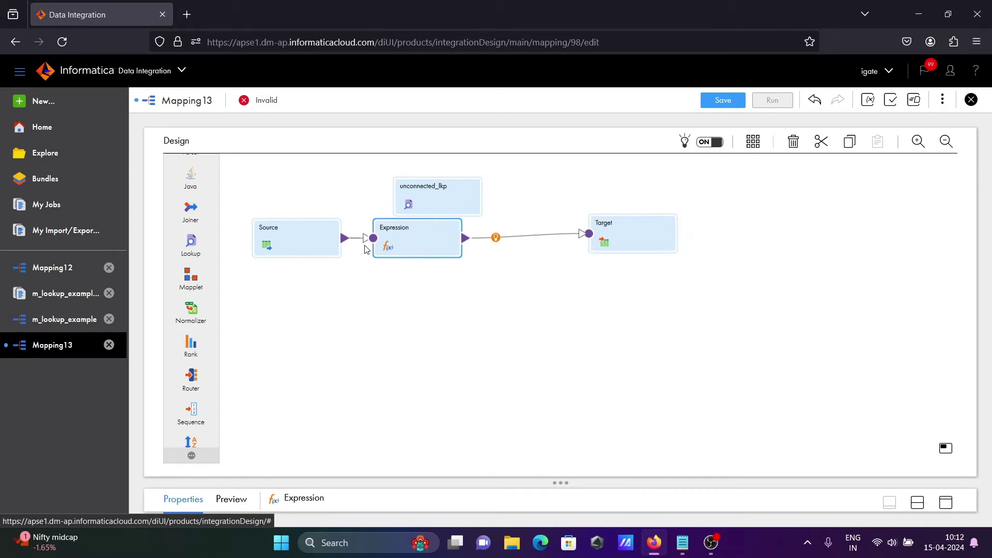
drag(293, 239, 272, 272)
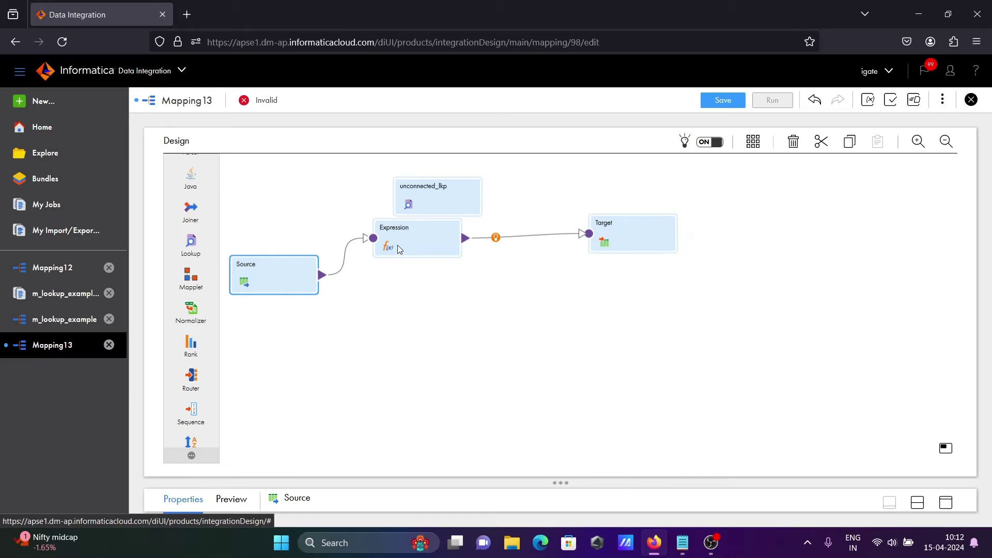
drag(399, 246, 415, 277)
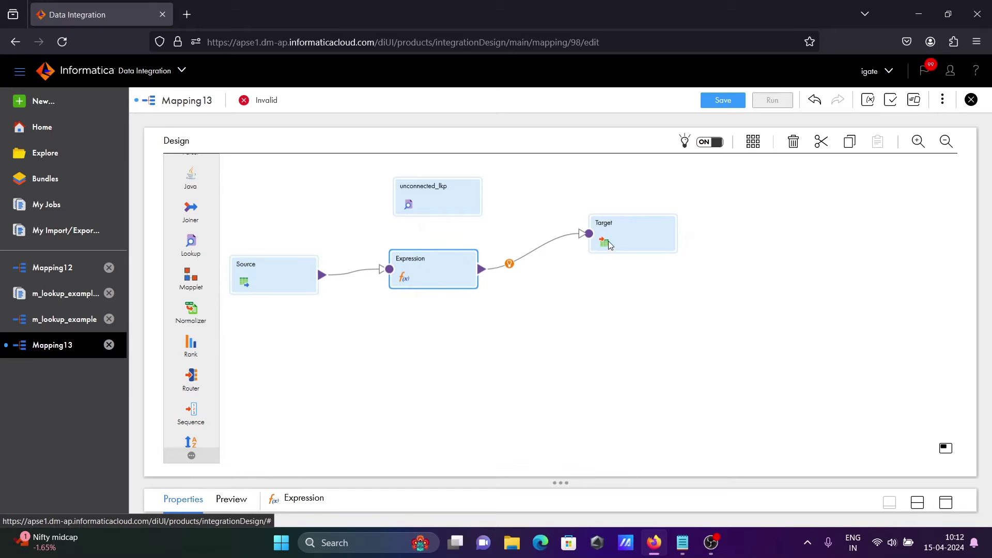
drag(615, 237, 647, 270)
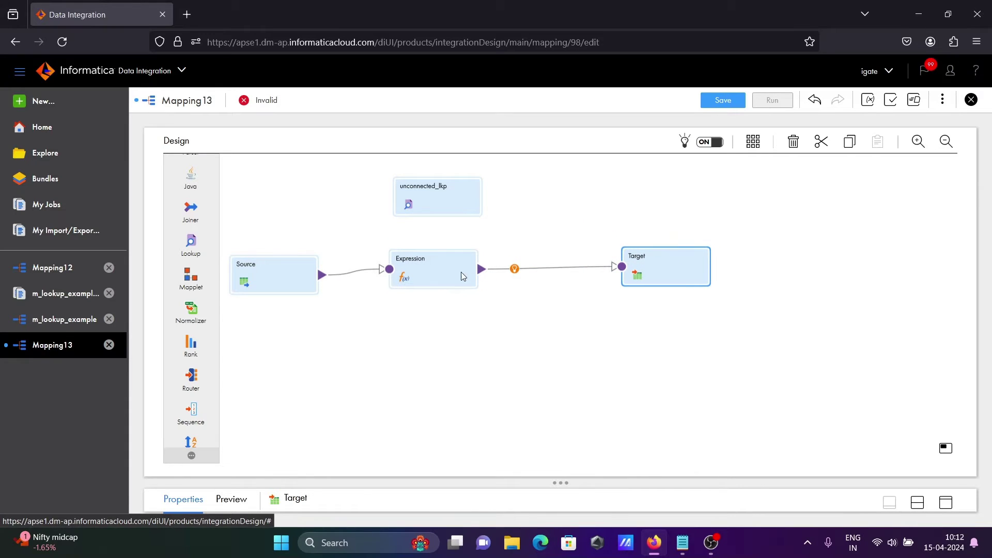
Add a string variable field named v_lkp_department_name with precision 10 to the Expression transformation.
click(436, 270)
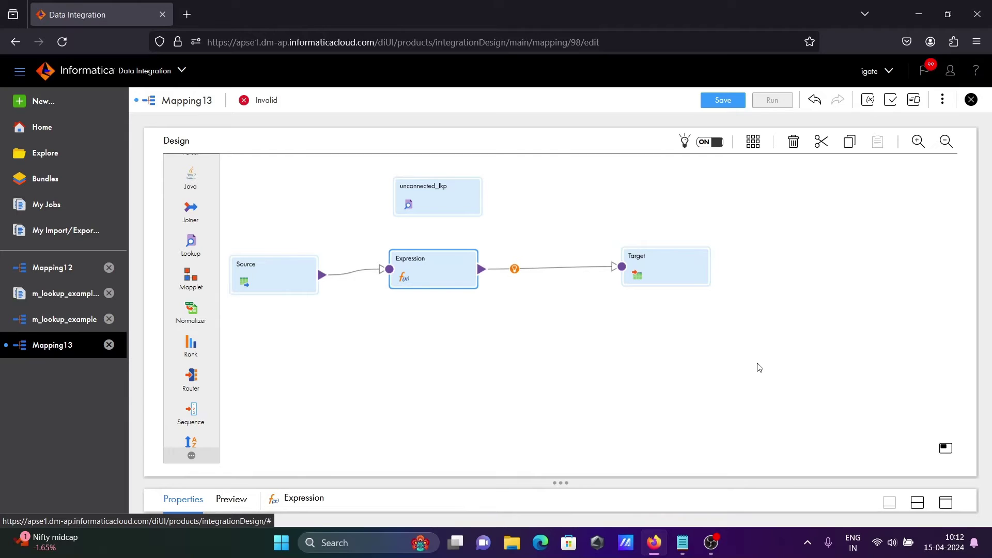
click(946, 503)
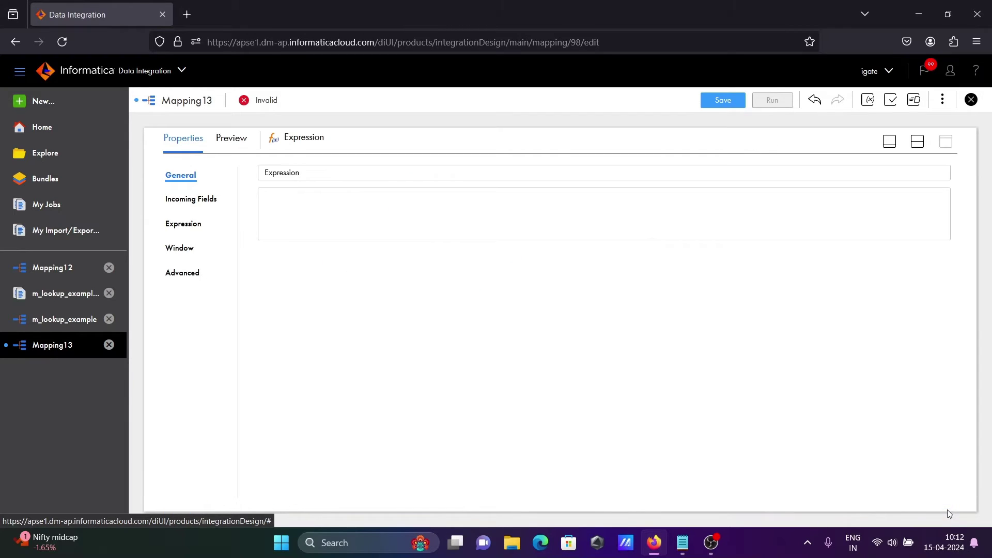
click(204, 199)
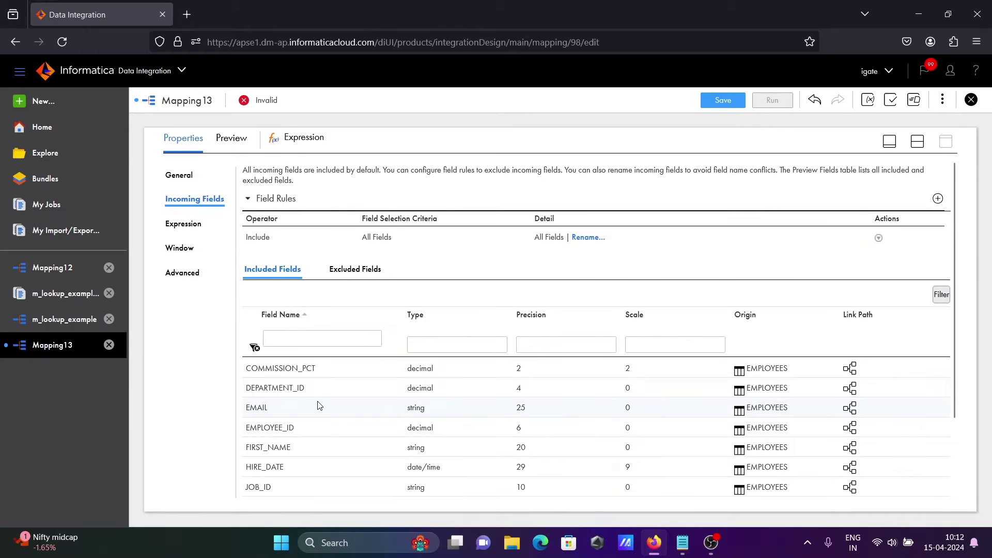
click(189, 226)
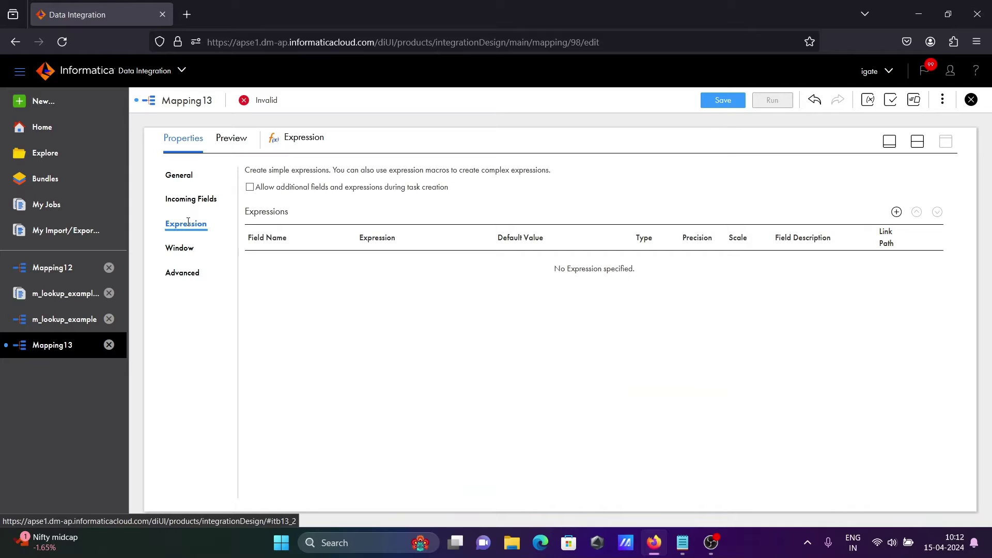
click(896, 212)
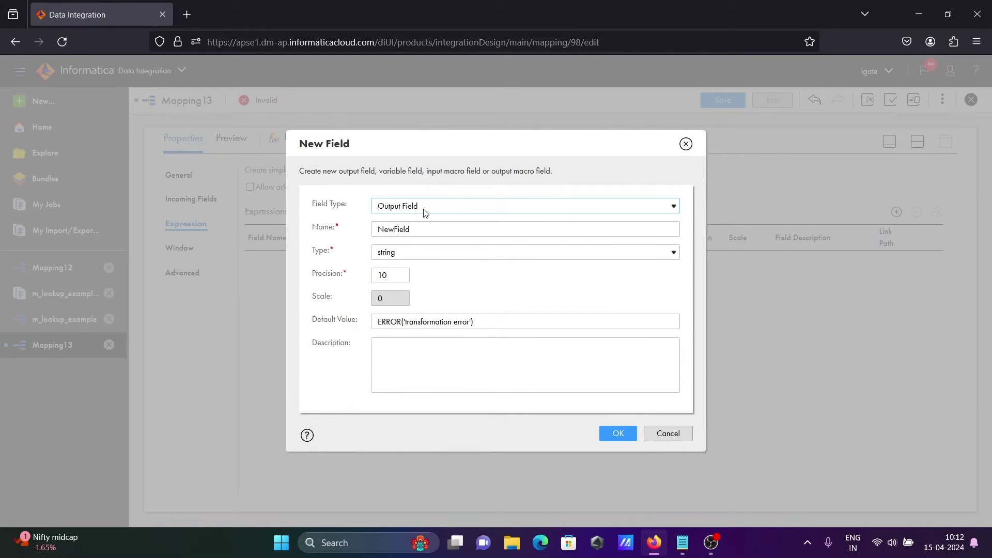
click(426, 209)
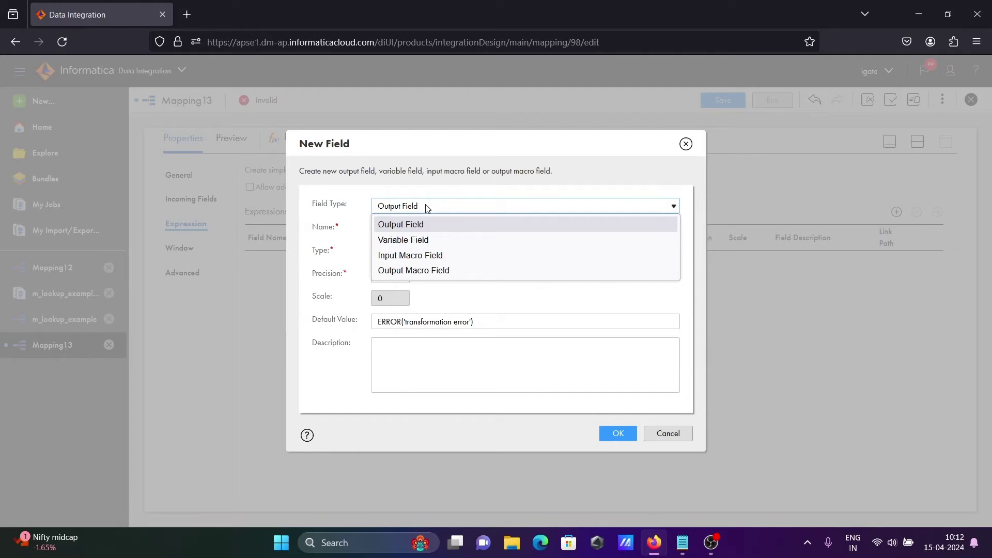
click(413, 241)
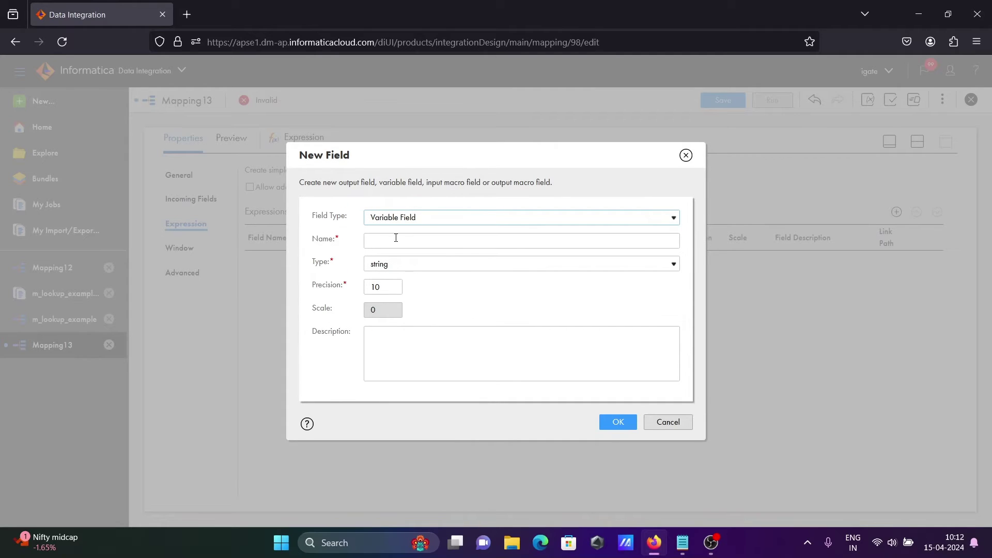
click(390, 238)
text(v_lkp_department_name)
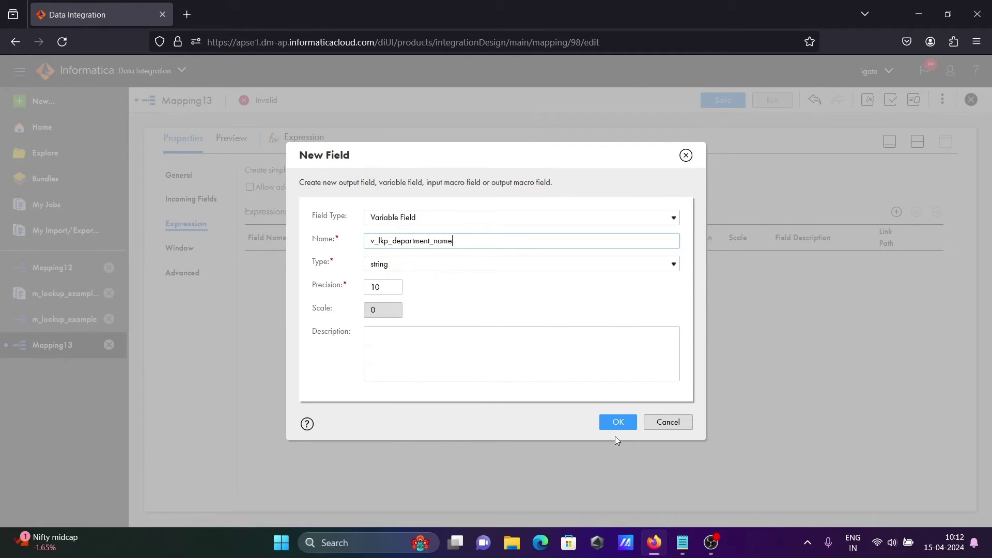
click(614, 423)
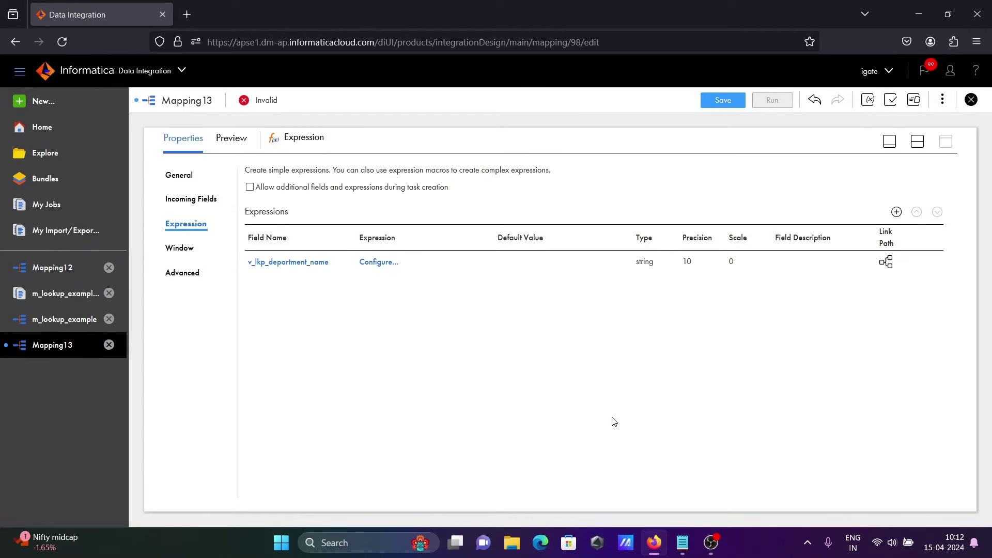
Insert the built-in lookup function unconnected_lkp into the expression of v_lkp_department_name.
click(381, 264)
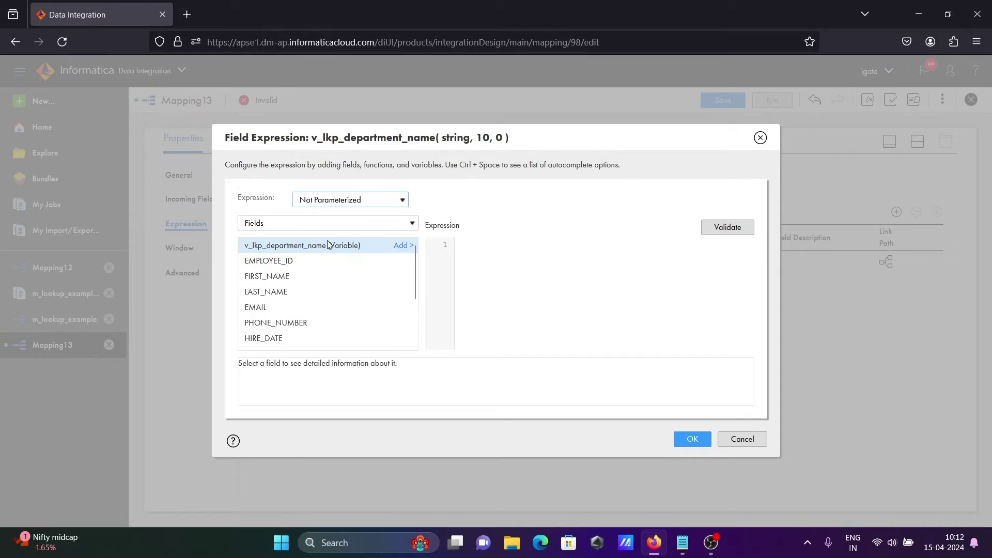
click(286, 227)
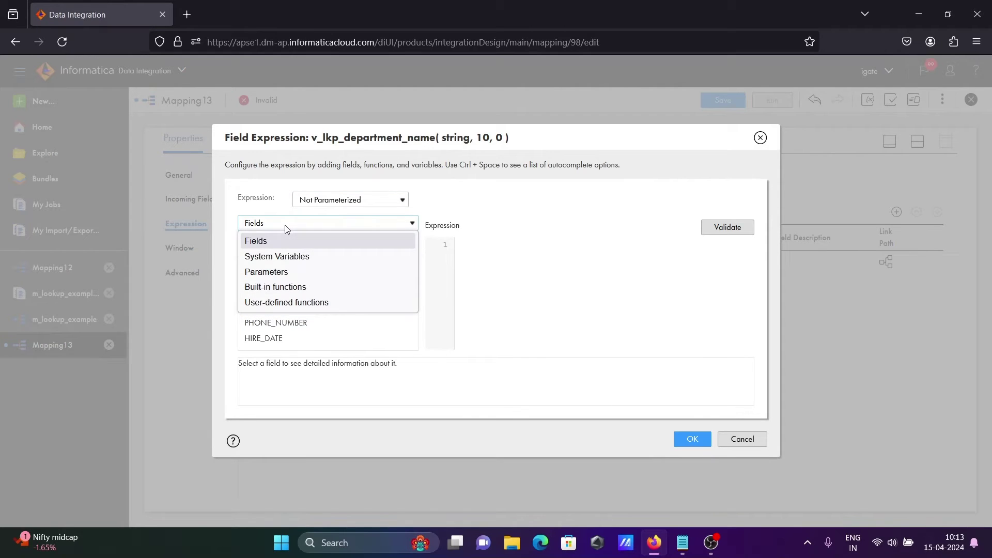
click(300, 304)
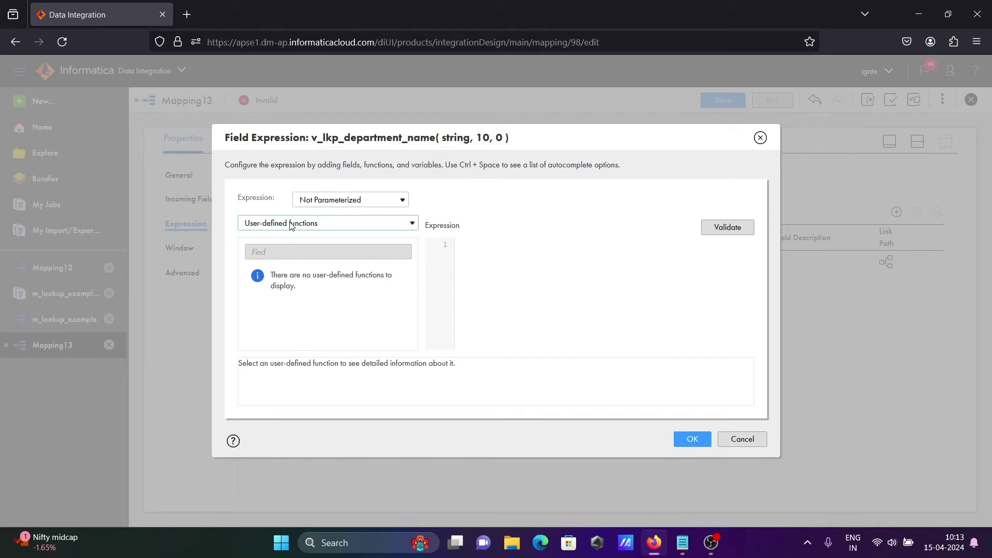
click(290, 225)
click(285, 289)
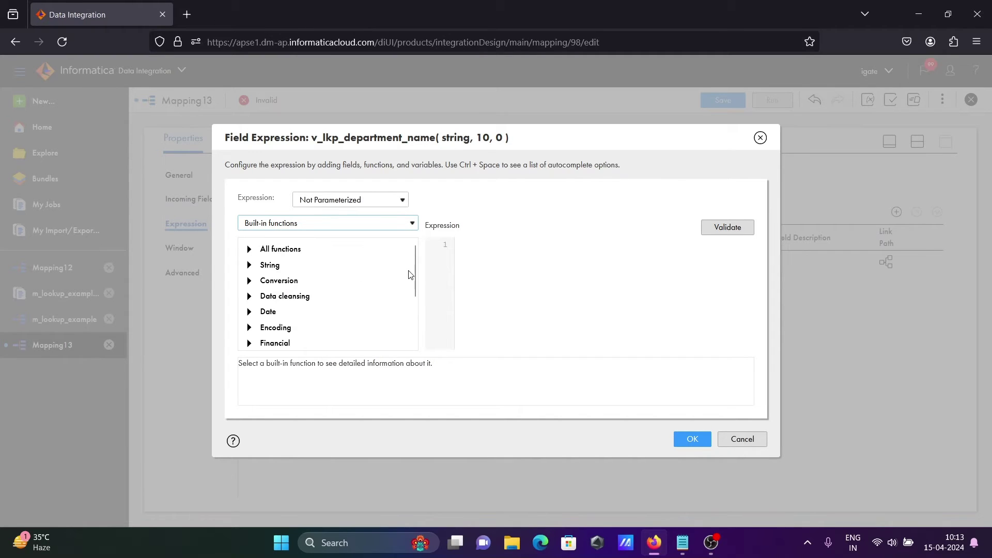
drag(415, 266, 416, 356)
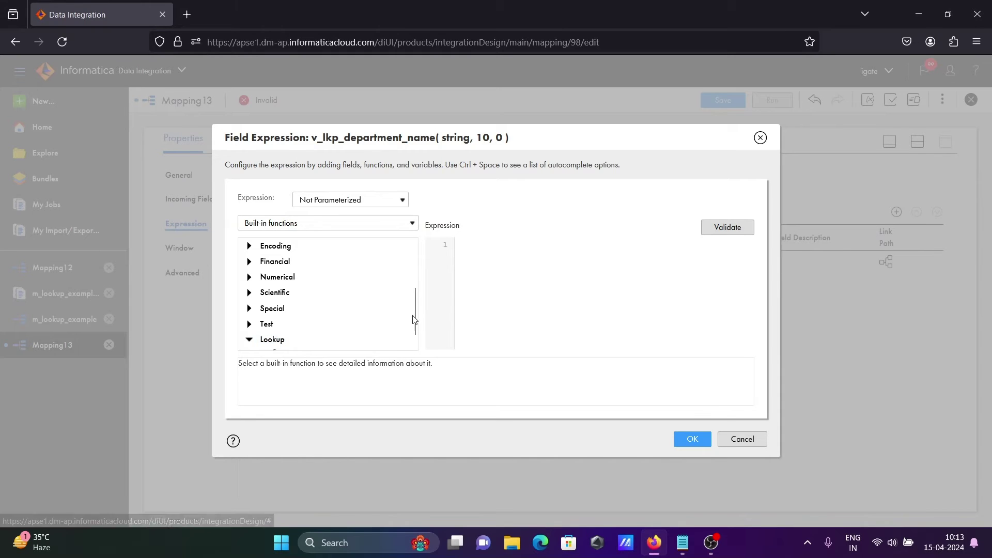
scroll(417, 310, down, 1)
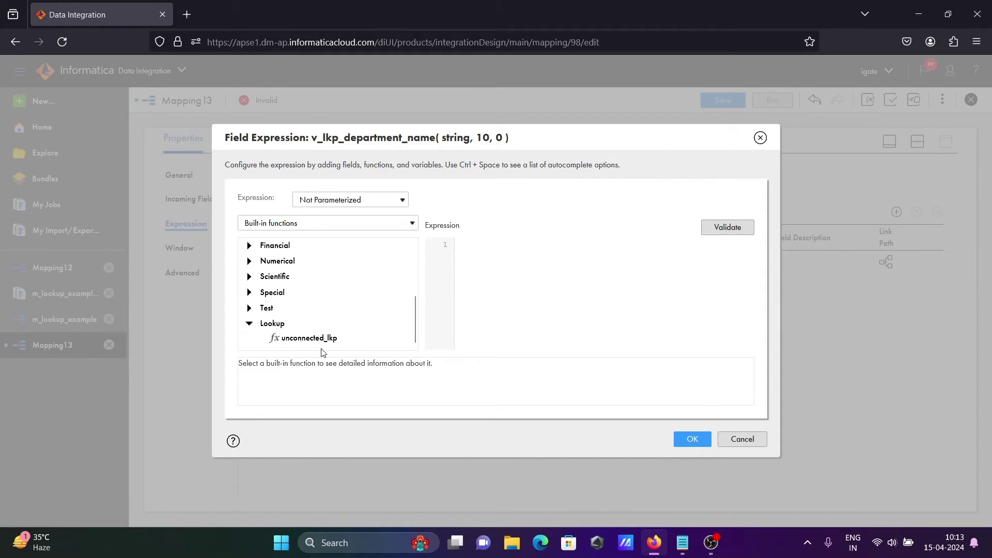
double_click(305, 338)
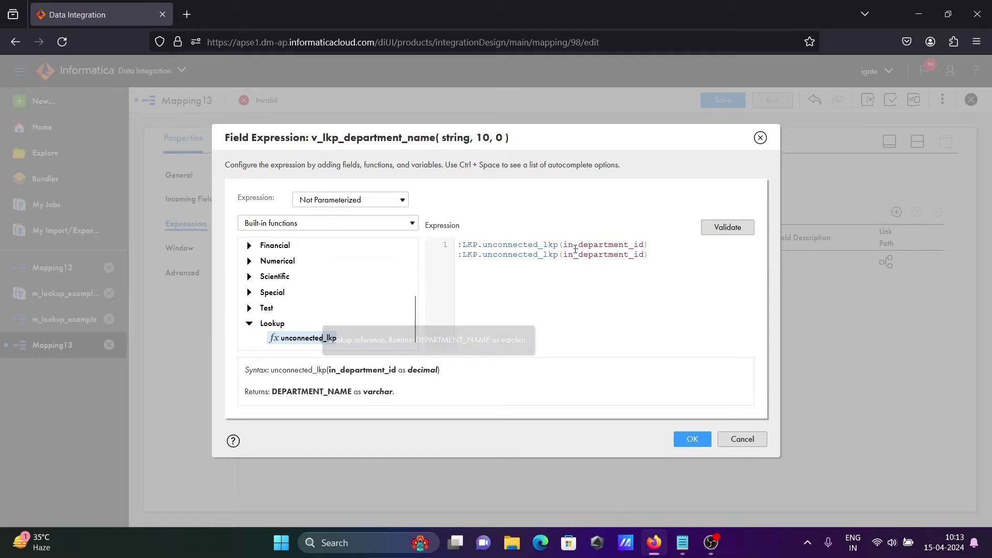
Delete the duplicate lookup call so the expression contains a single :LKP.unconnected_lkp(in_department_id).
click(654, 242)
key(Delete)
key(Delete)
key(Delete)
key(Delete)
key(Delete)
key(Delete)
key(Delete)
key(Delete)
key(Delete)
key(Delete)
key(Delete)
key(Delete)
key(Delete)
key(Delete)
key(Delete)
key(Delete)
key(Delete)
key(Delete)
key(Delete)
key(Delete)
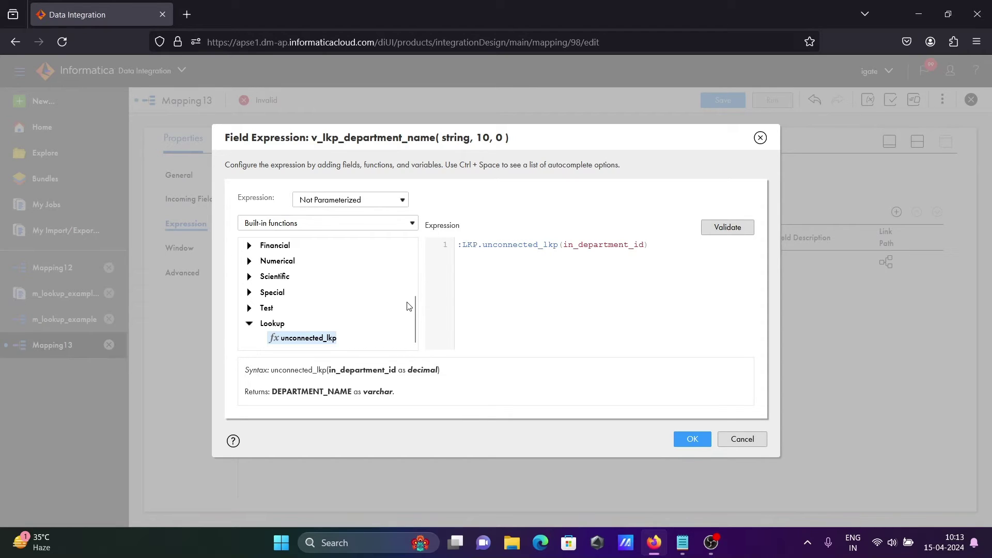
Replace the lookup function's argument with the incoming field DEPARTMENT_ID, and validate and accept the expression.
drag(417, 310, 417, 204)
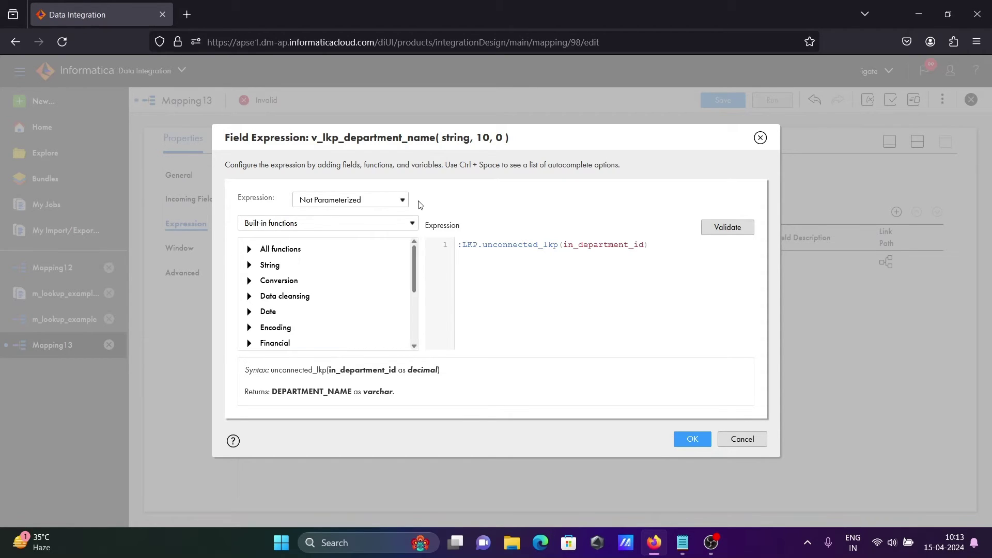
click(377, 223)
click(279, 243)
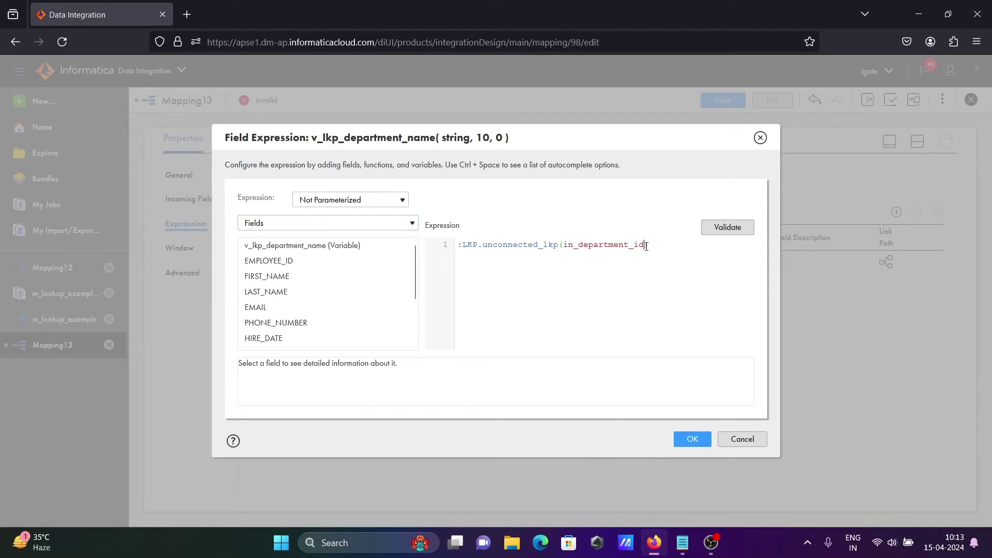
key(BackSpace)
key(BackSpace)
key(BackSpace)
key(BackSpace)
key(BackSpace)
key(BackSpace)
key(BackSpace)
key(BackSpace)
key(BackSpace)
key(BackSpace)
key(BackSpace)
key(BackSpace)
key(BackSpace)
key(BackSpace)
key(BackSpace)
key(BackSpace)
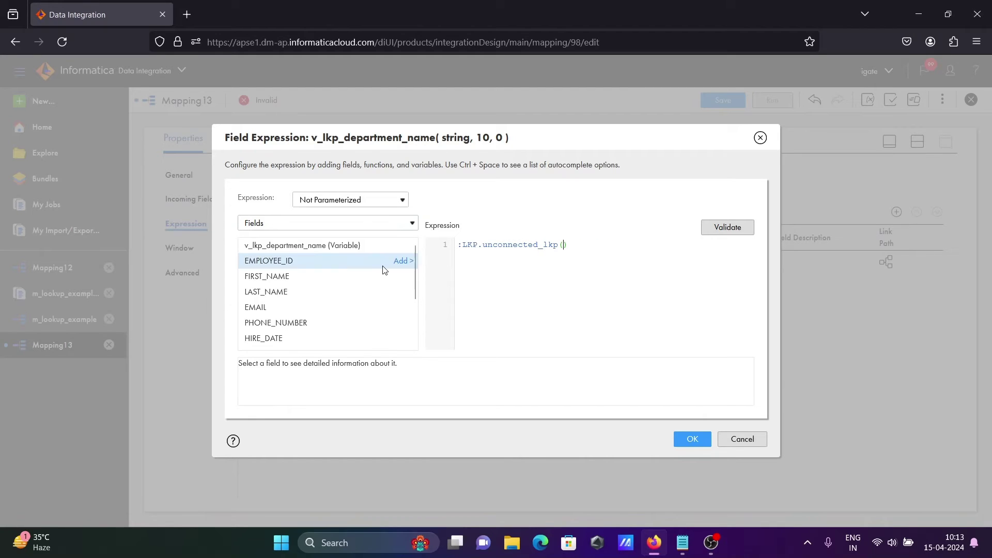
drag(415, 258, 409, 317)
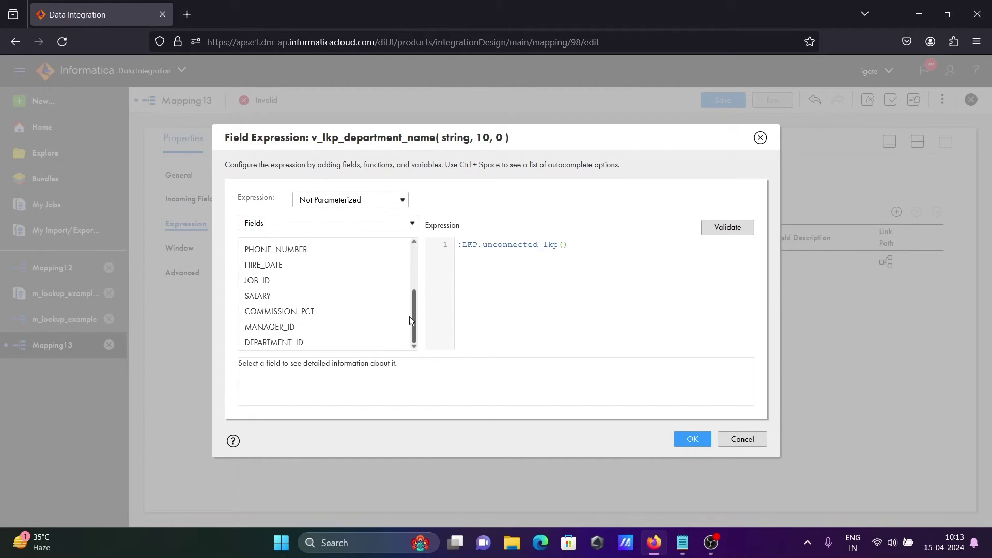
click(299, 345)
click(403, 343)
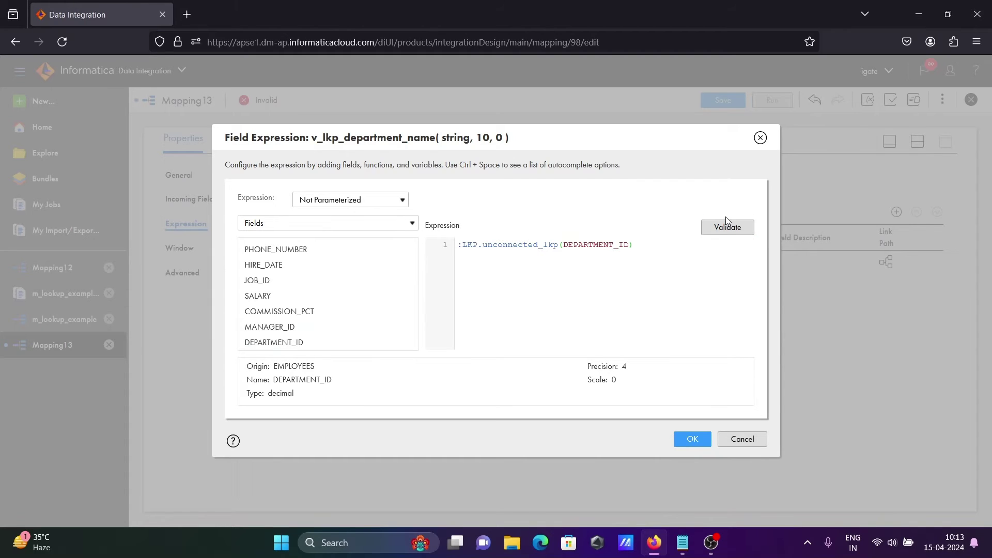
click(725, 231)
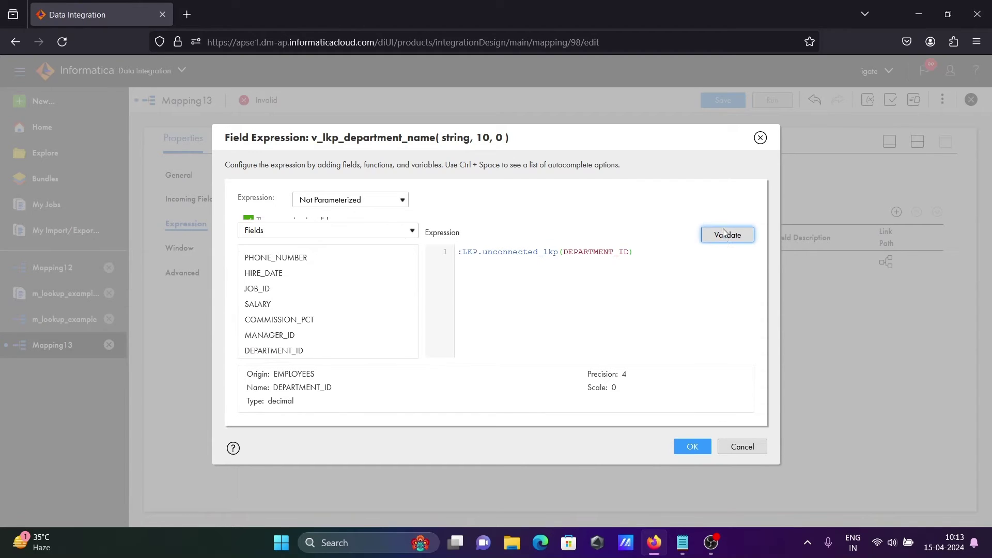
click(692, 457)
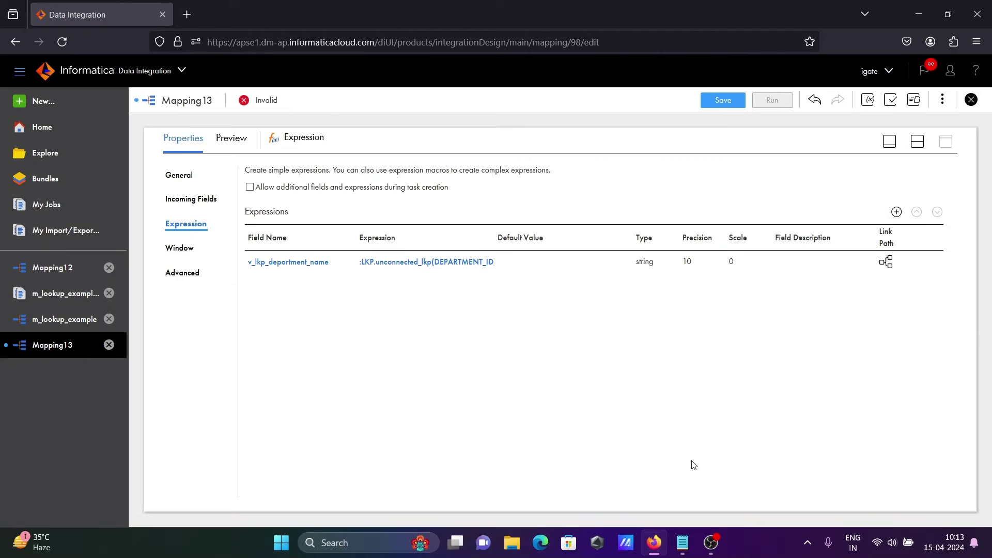
Add a string output field named o_lkp_department_name with precision 10 to the Expression transformation.
click(897, 213)
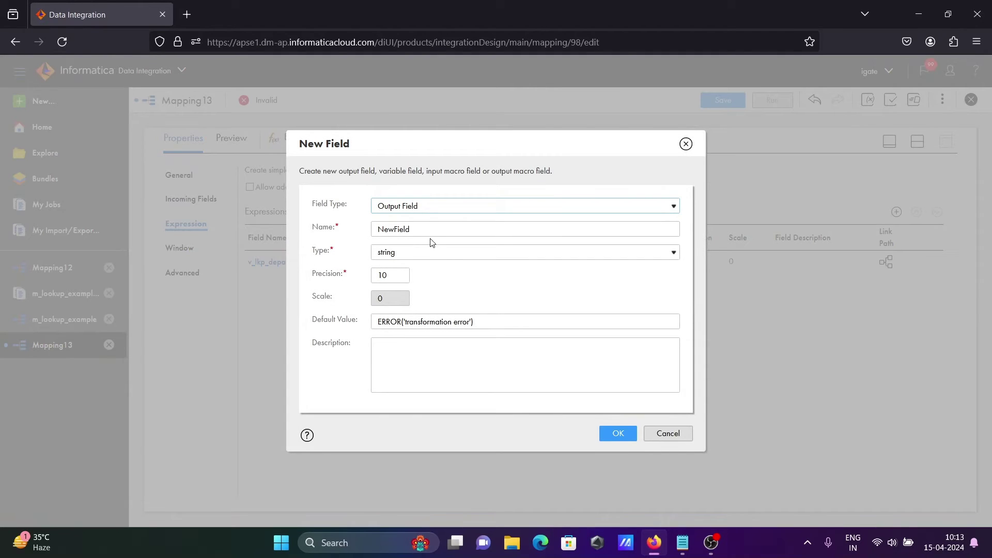
drag(425, 231, 314, 253)
text(o_lkp_department)
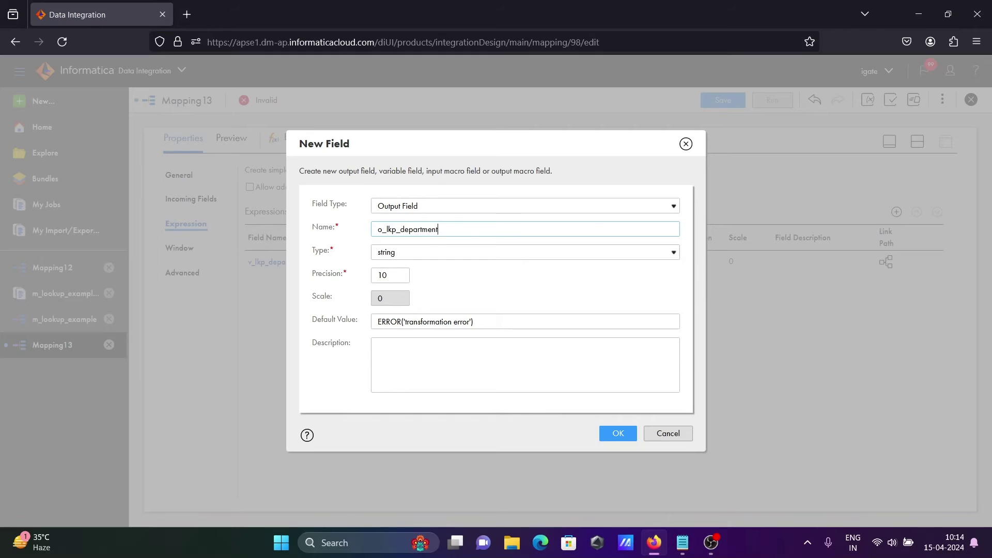
text(_name)
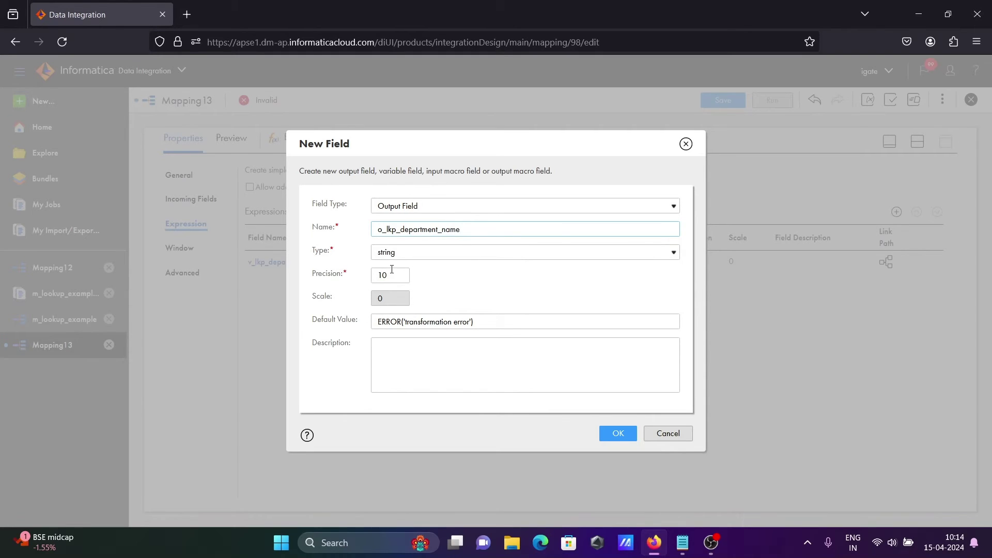
click(618, 436)
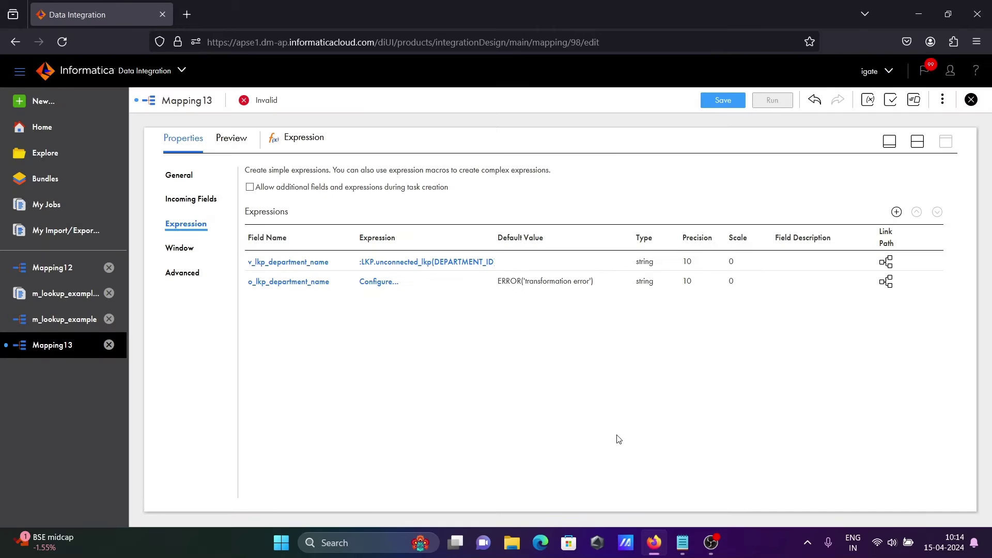
Set the expression of o_lkp_department_name to the variable v_lkp_department_name, then validate and accept it.
click(385, 284)
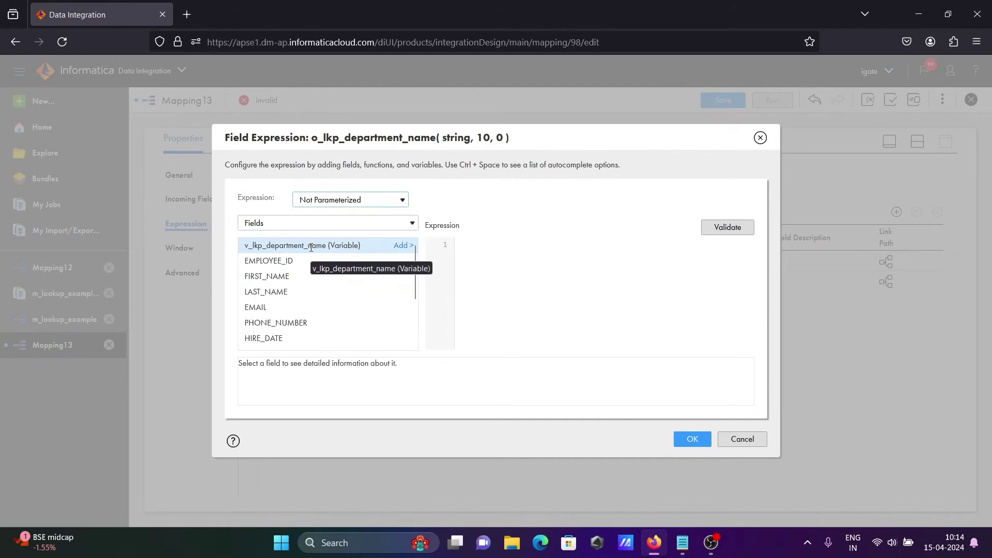
click(311, 247)
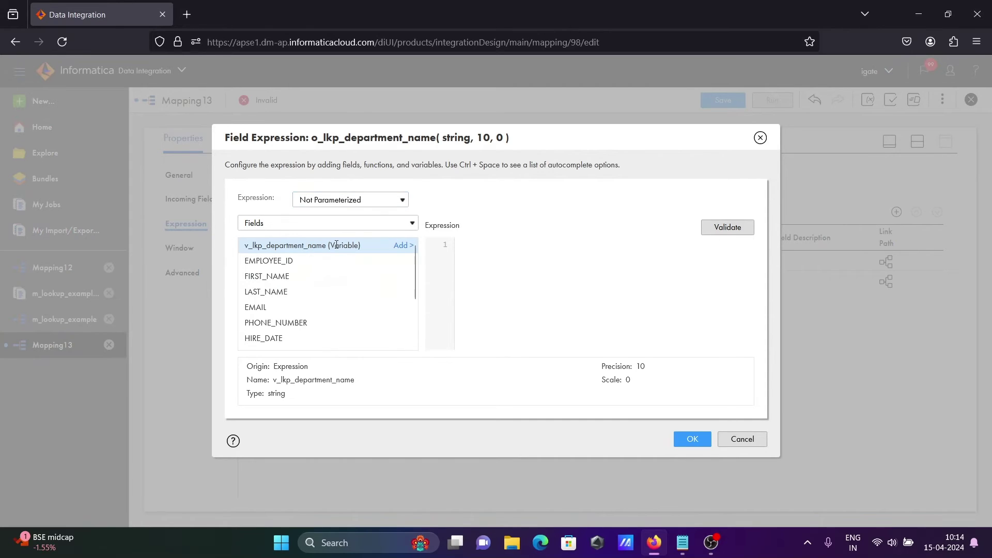
click(399, 248)
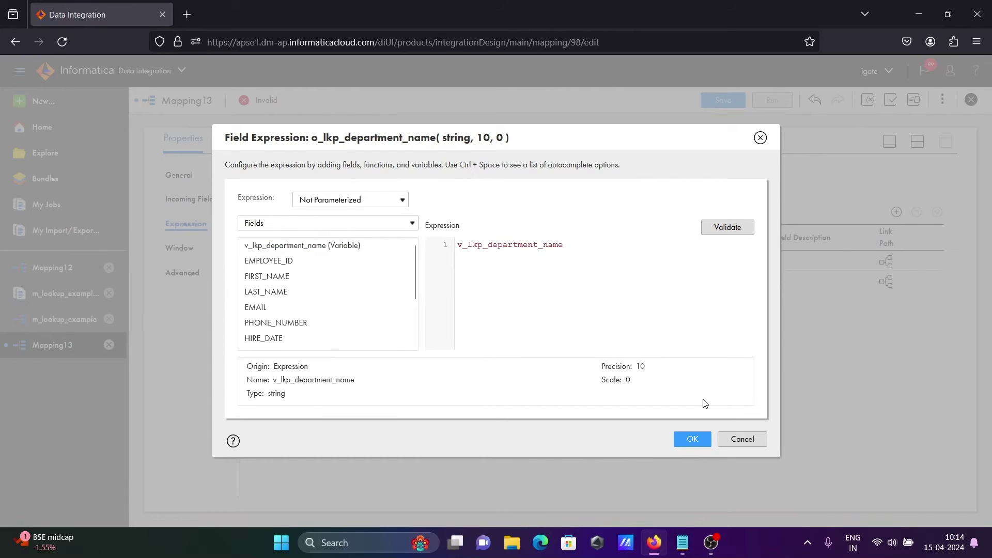
click(726, 227)
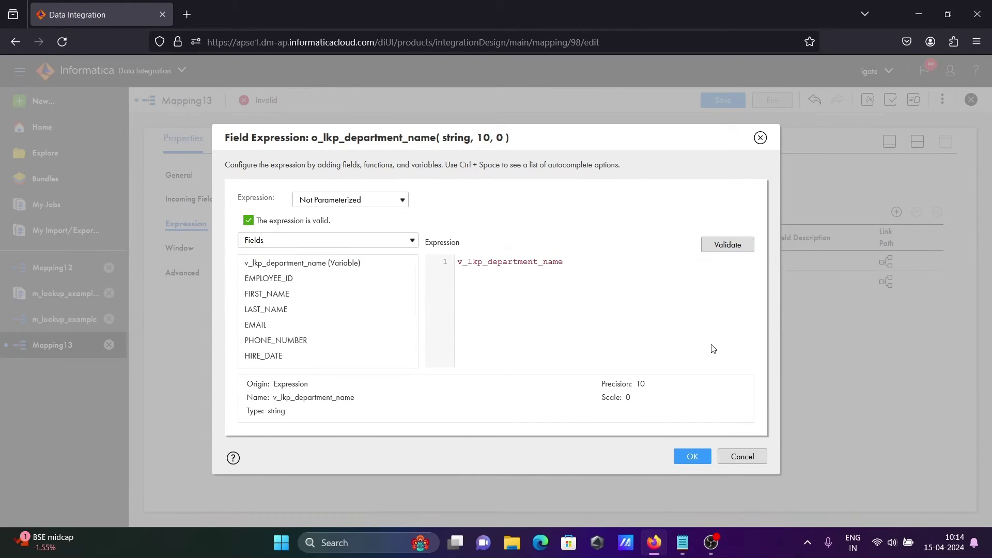
click(683, 440)
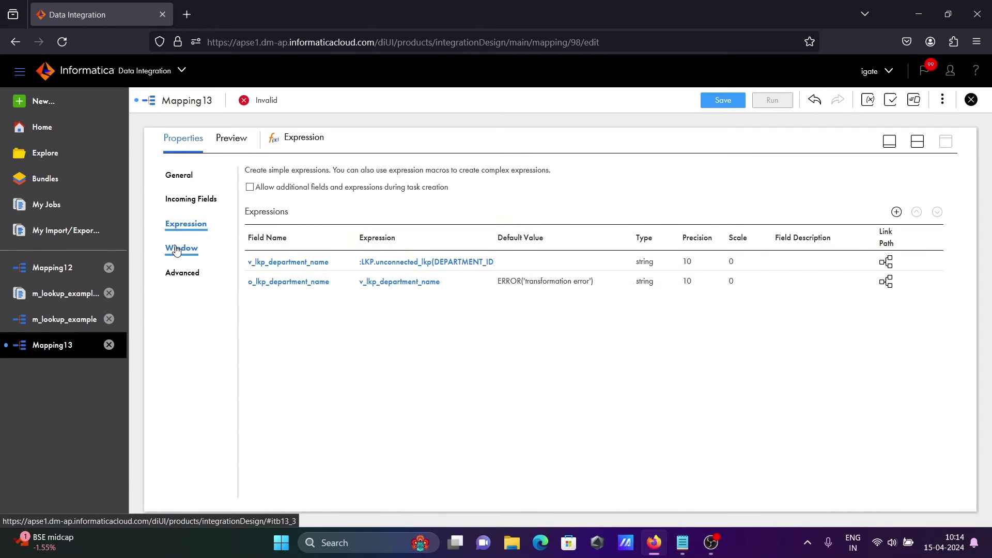
Add a field rule to the Target transformation's incoming fields that excludes named fields.
click(890, 143)
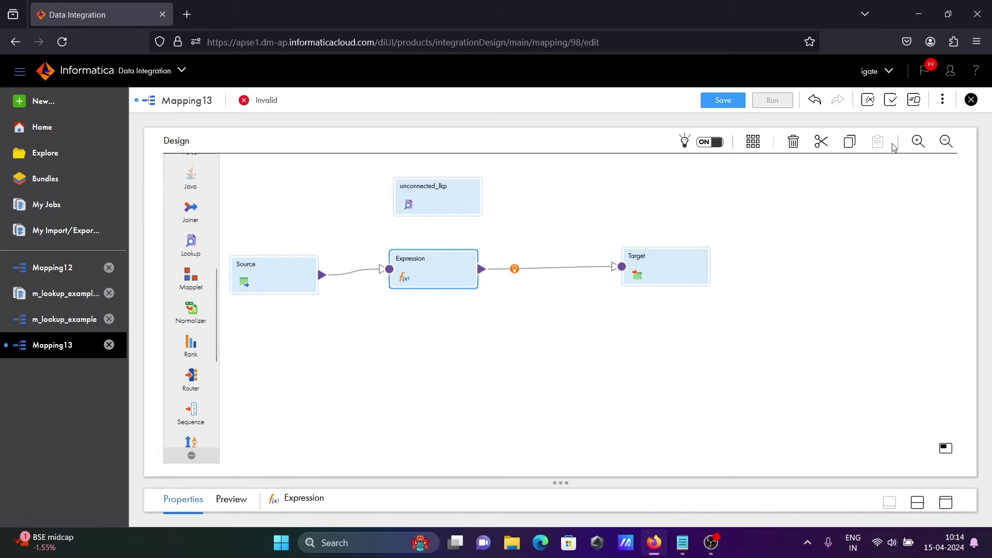
click(680, 263)
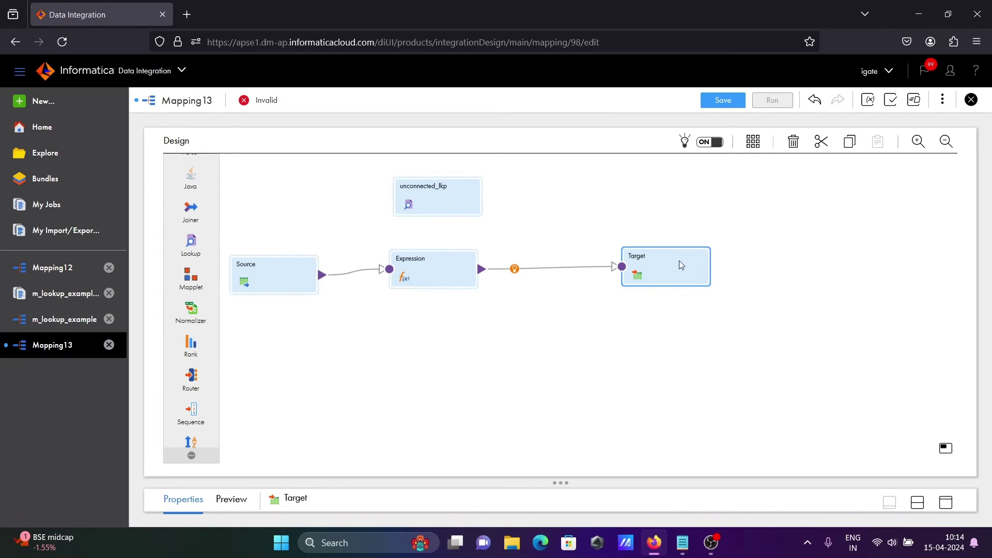
click(946, 502)
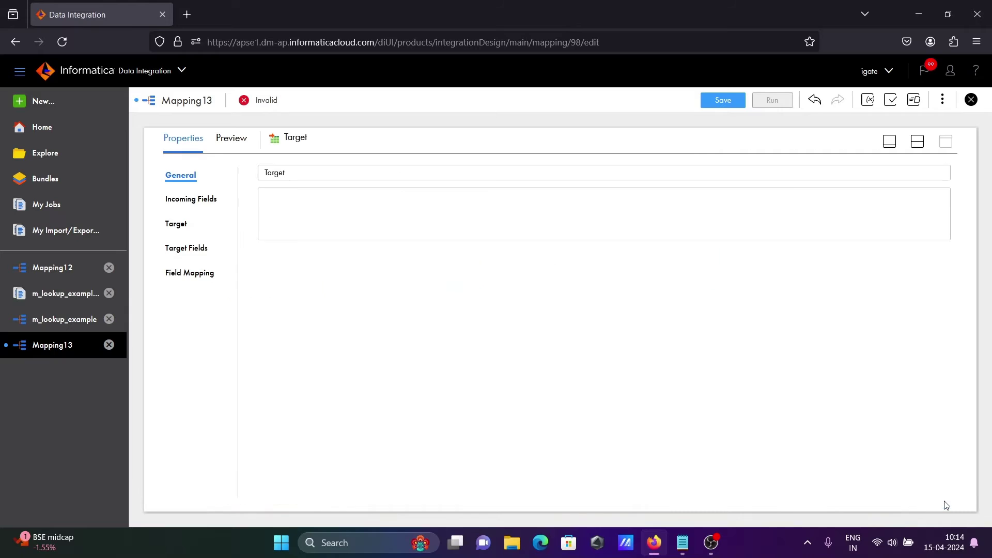
click(203, 199)
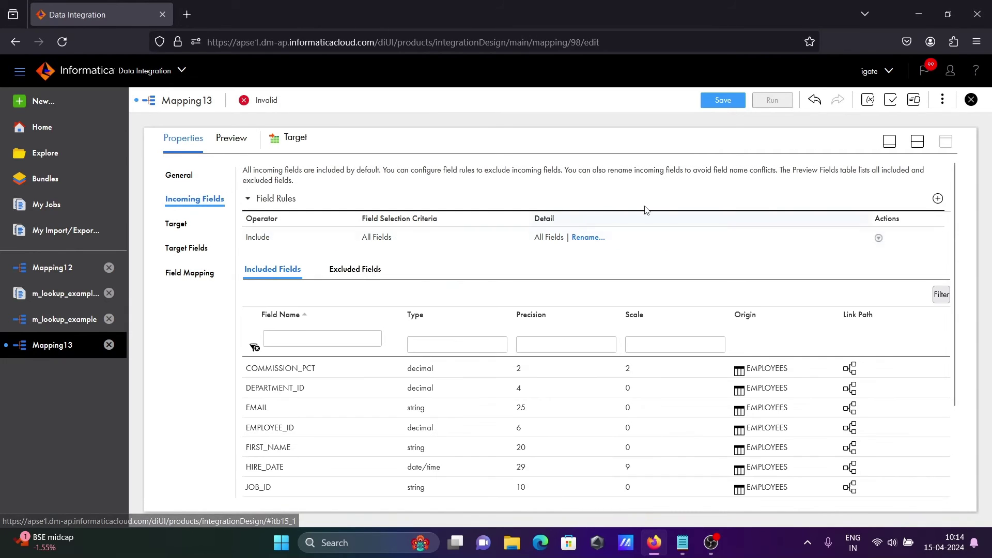
mouse_move(954, 221)
mouse_down()
mouse_move(962, 333)
mouse_move(953, 201)
mouse_up()
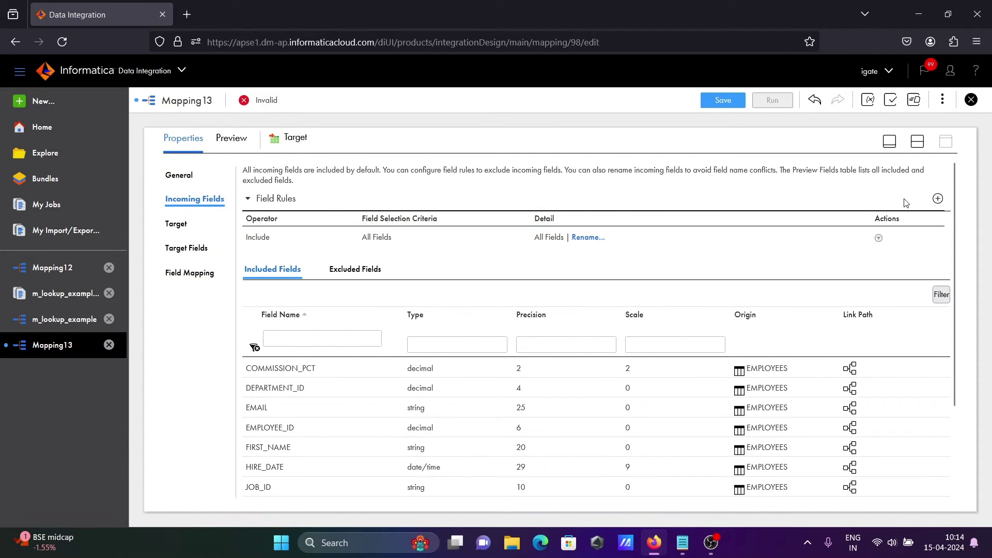
click(939, 200)
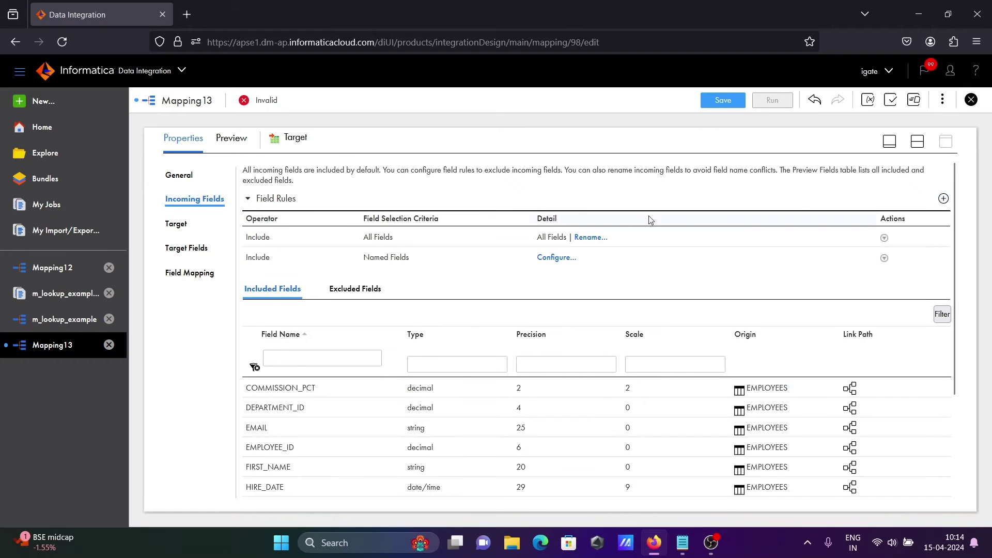
click(325, 257)
click(324, 256)
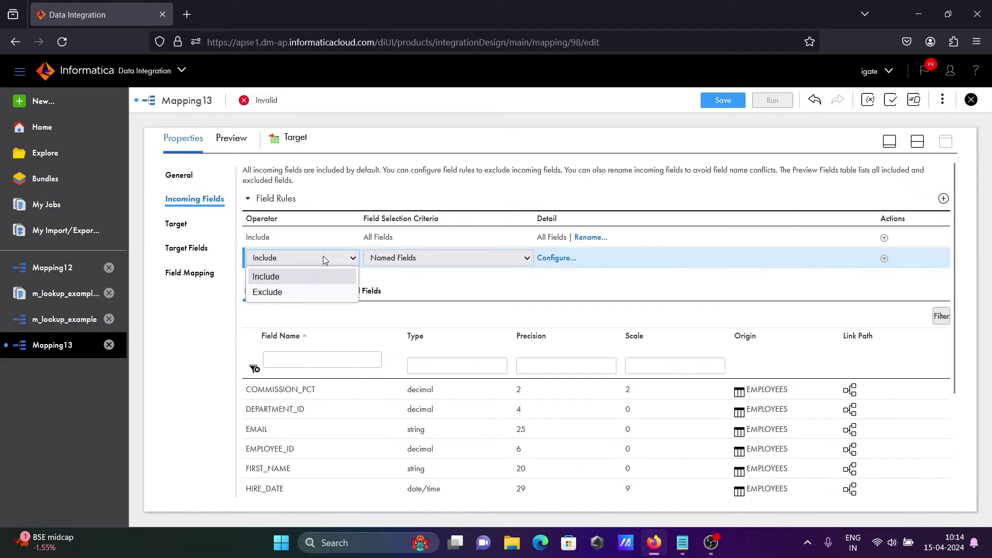
click(279, 293)
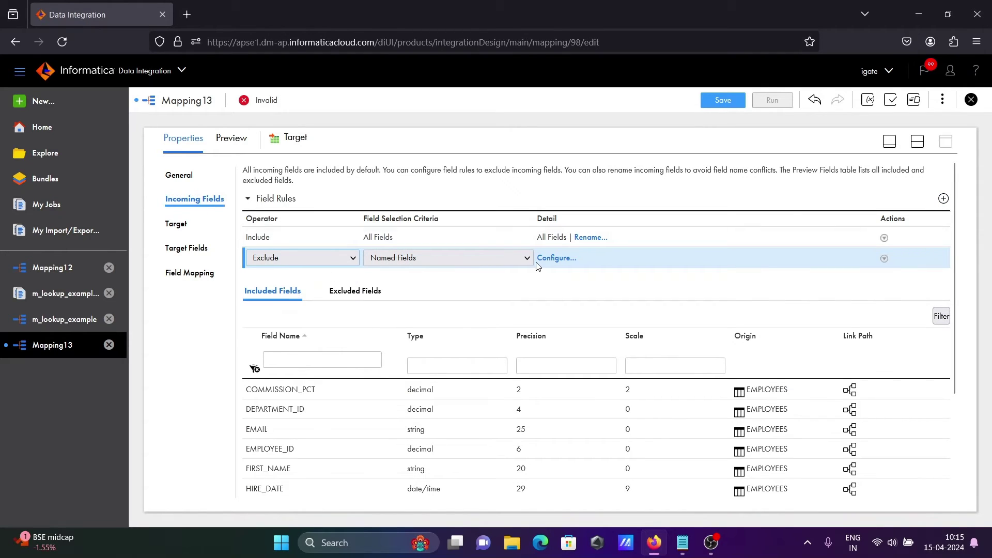
Configure the exclude rule with COMMISSION_PCT, EMAIL, HIRE_DATE, JOB_ID, LAST_NAME, MANAGER_ID, PHONE_NUMBER and SALARY.
click(548, 261)
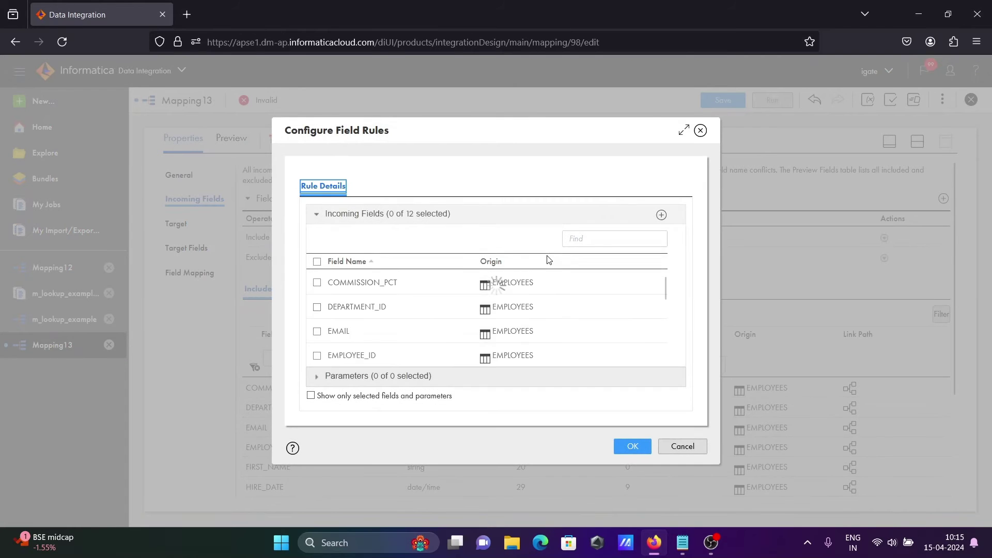
click(318, 283)
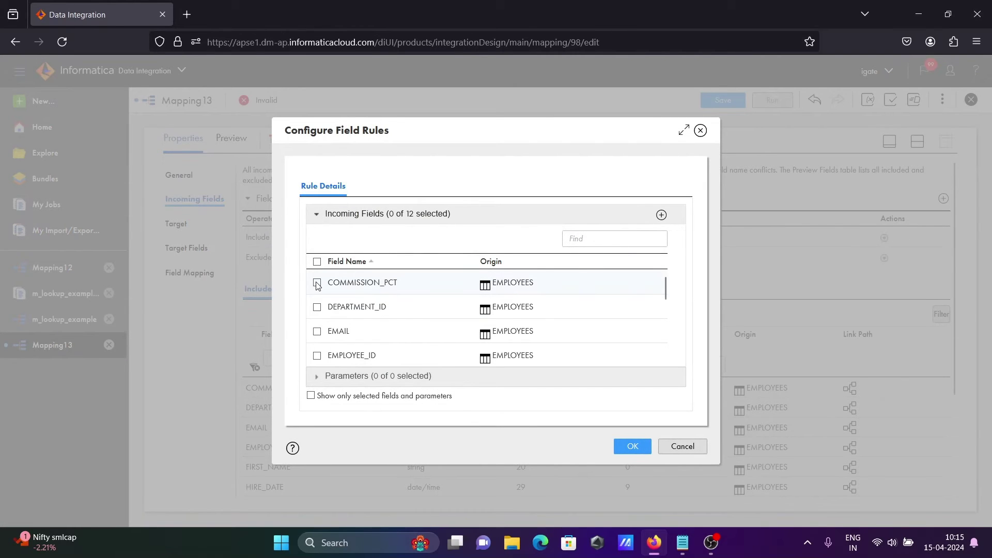
click(317, 332)
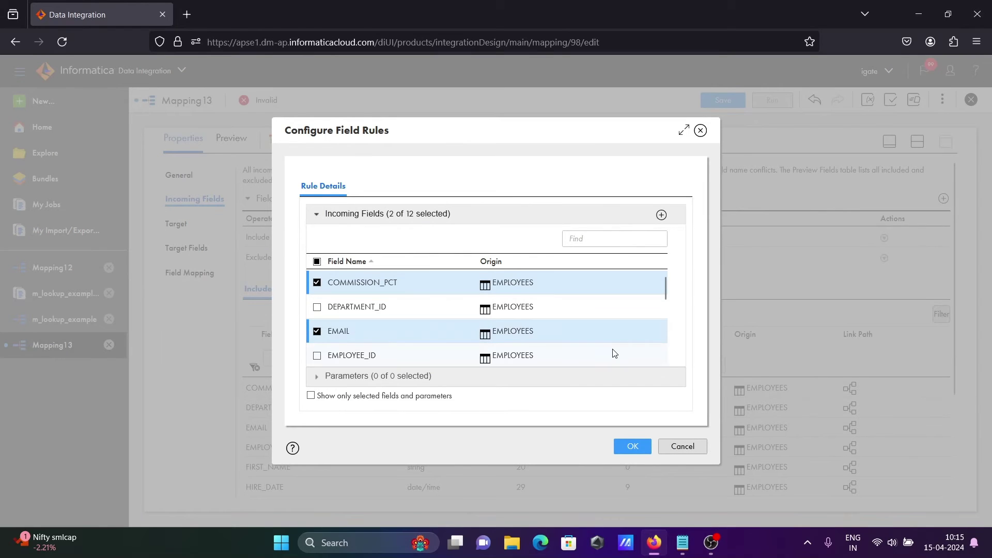
scroll(665, 363, down, 3)
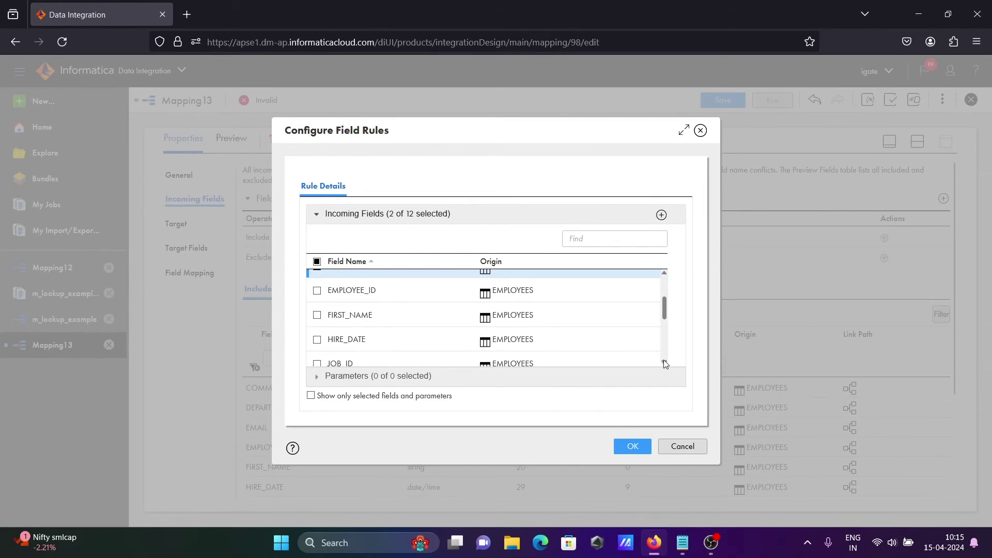
click(317, 339)
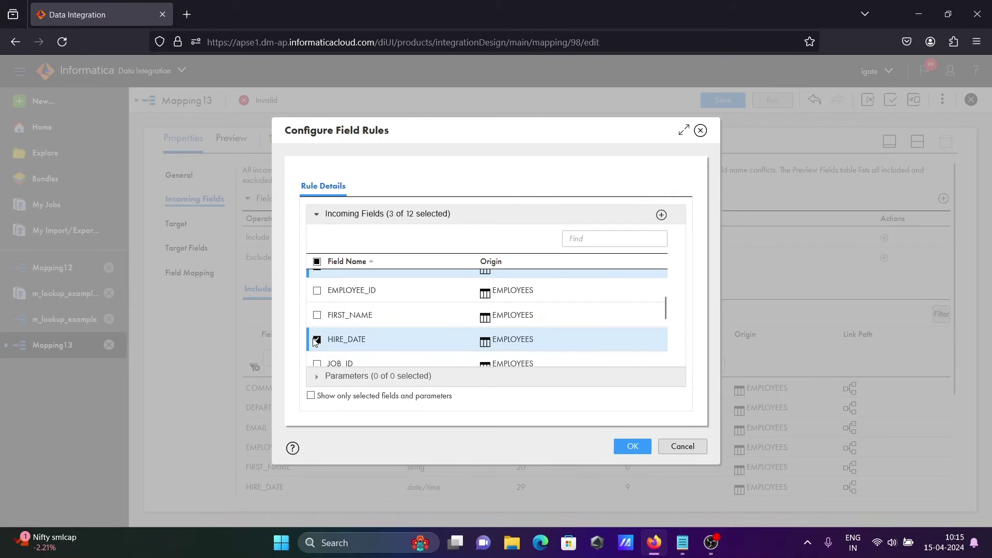
scroll(666, 360, down, 3)
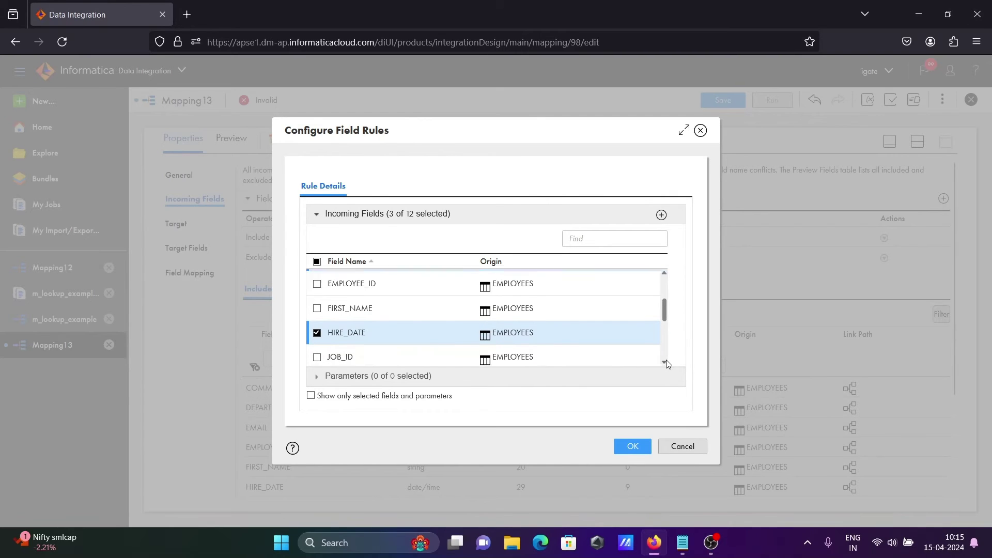
click(318, 304)
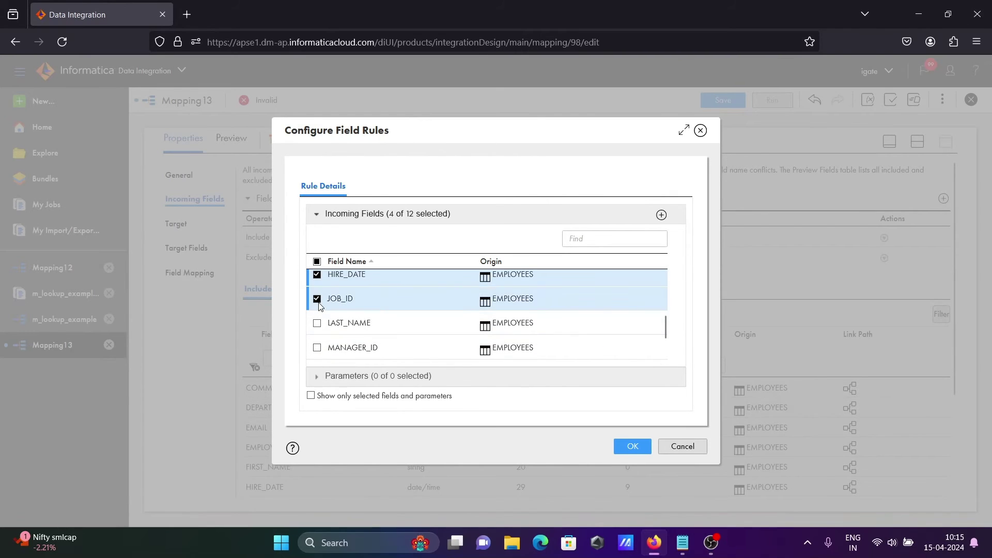
click(320, 327)
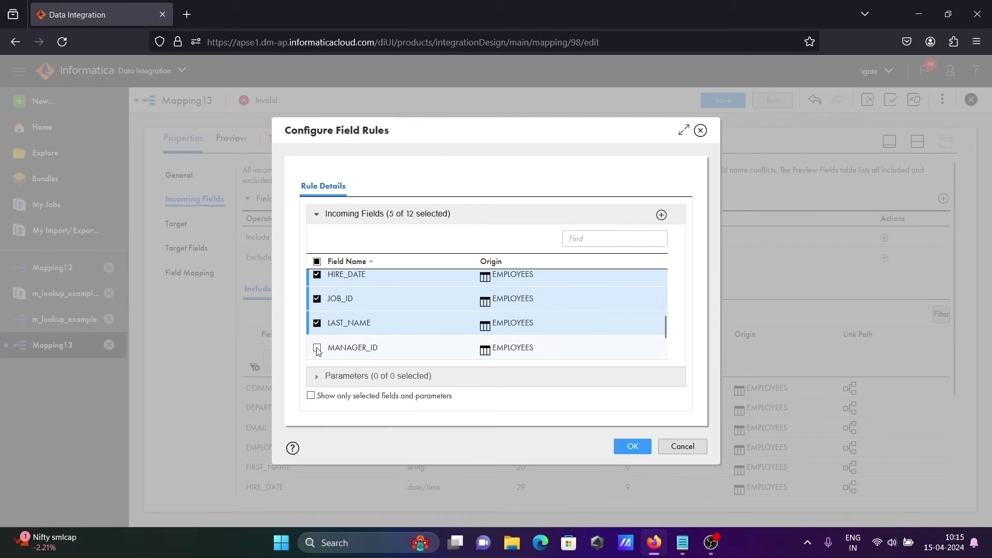
click(317, 348)
scroll(665, 360, down, 3)
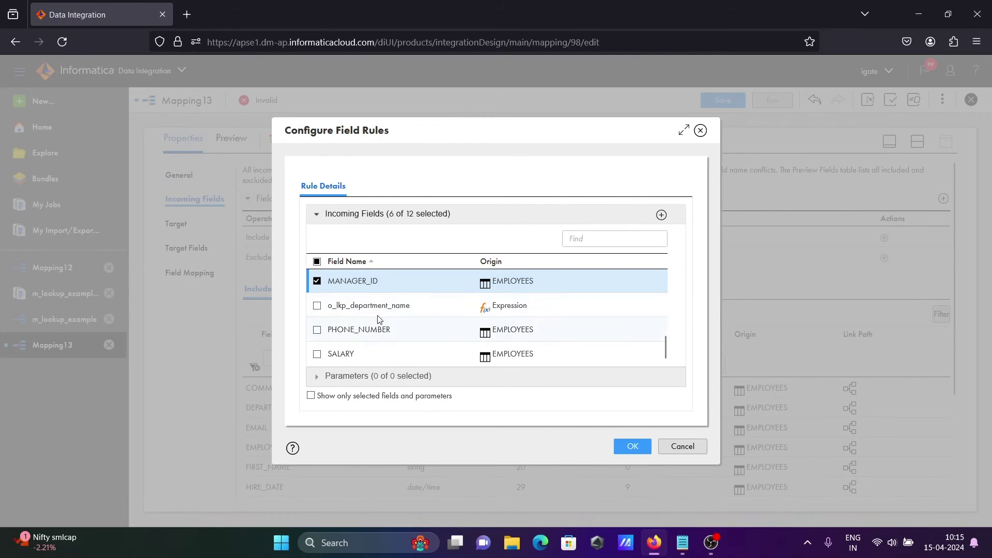
click(316, 331)
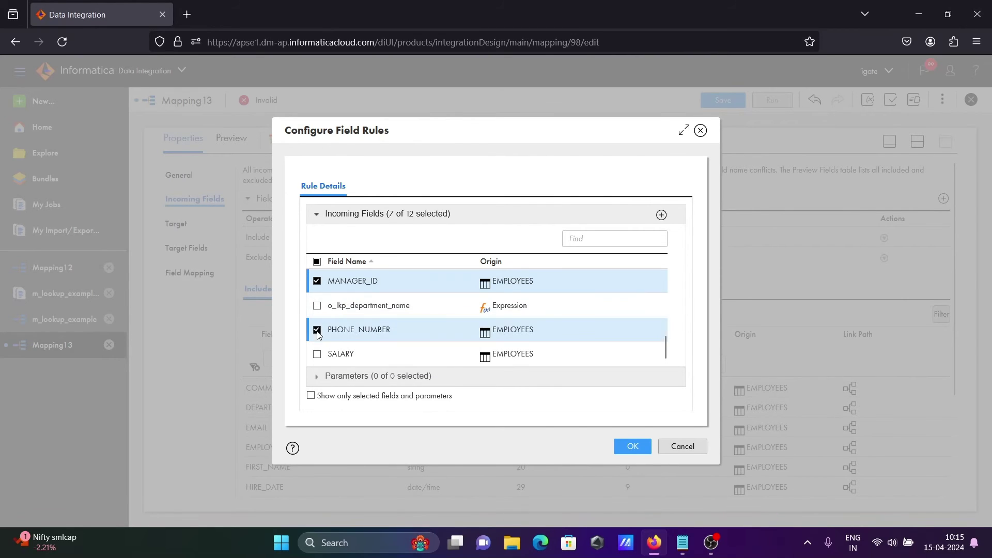
click(317, 355)
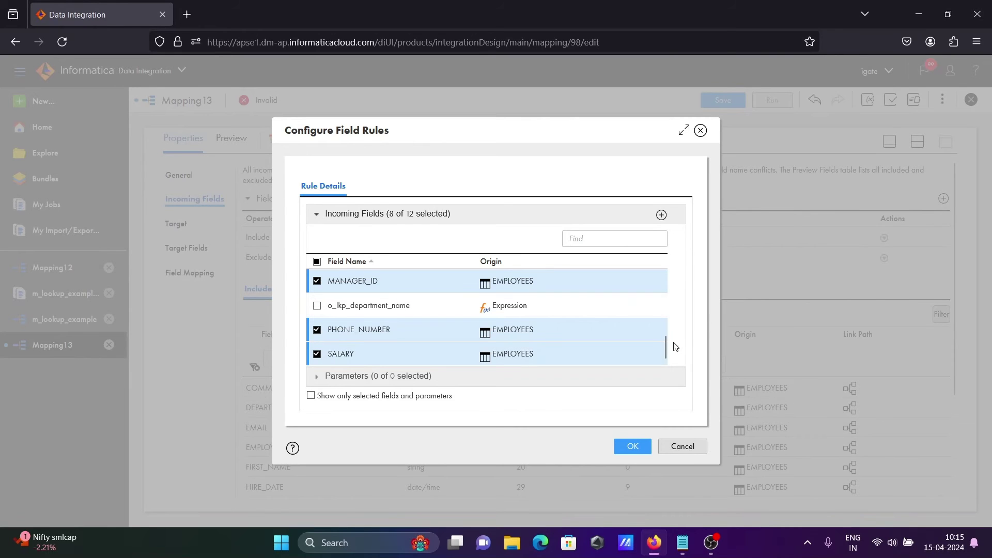
drag(665, 359, 657, 270)
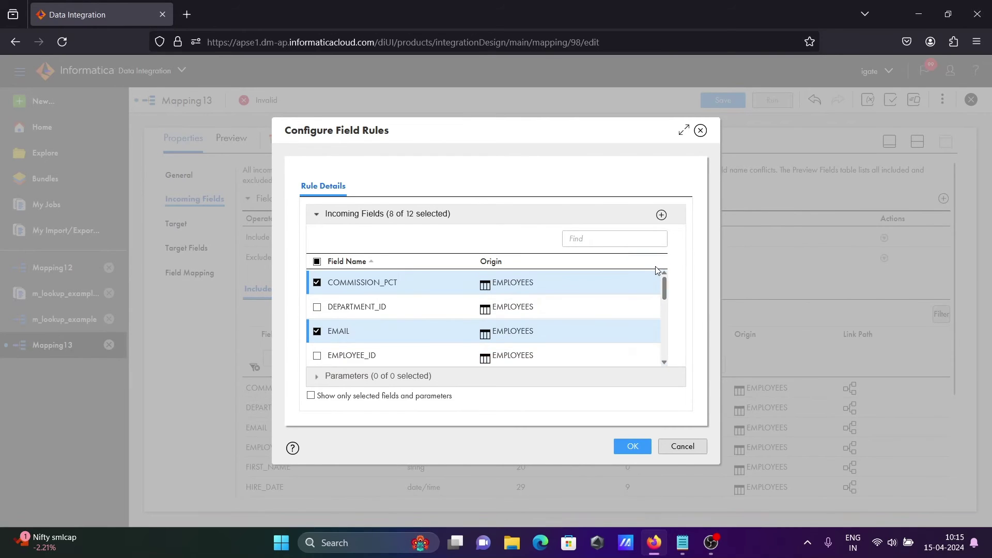
click(633, 447)
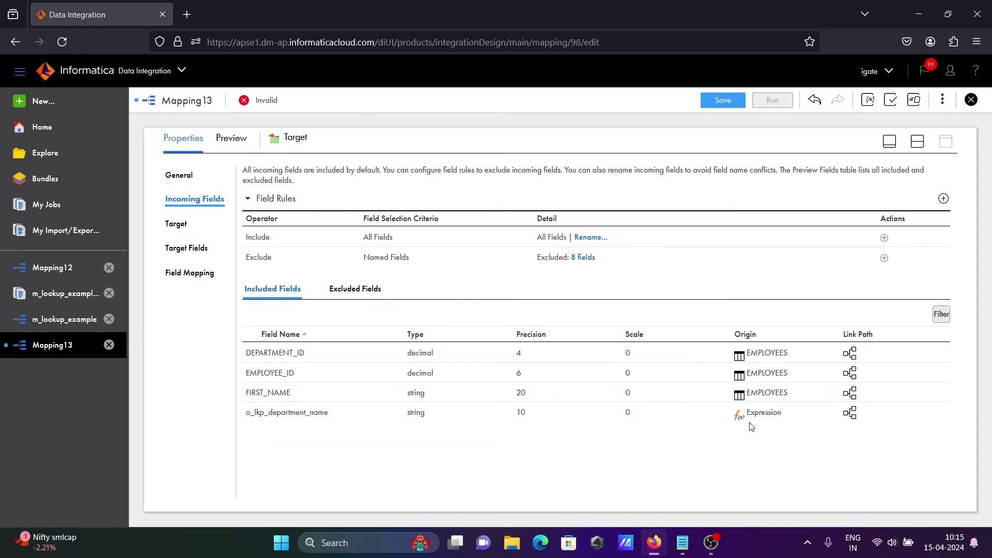
Configure the Target transformation with the ff_Conn flat file connection and a new object created at runtime with the static file name lkp_uncoonected.txt.
click(181, 230)
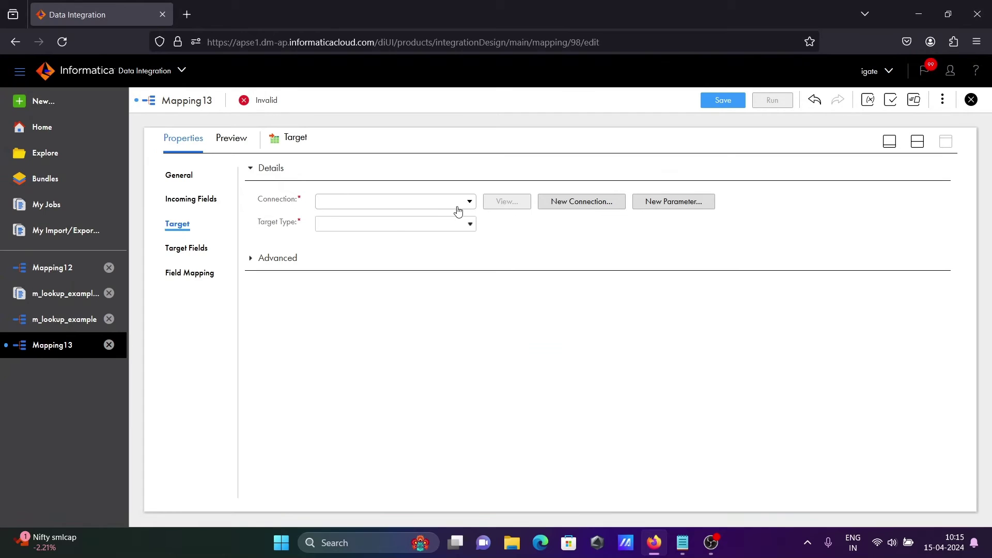
click(457, 206)
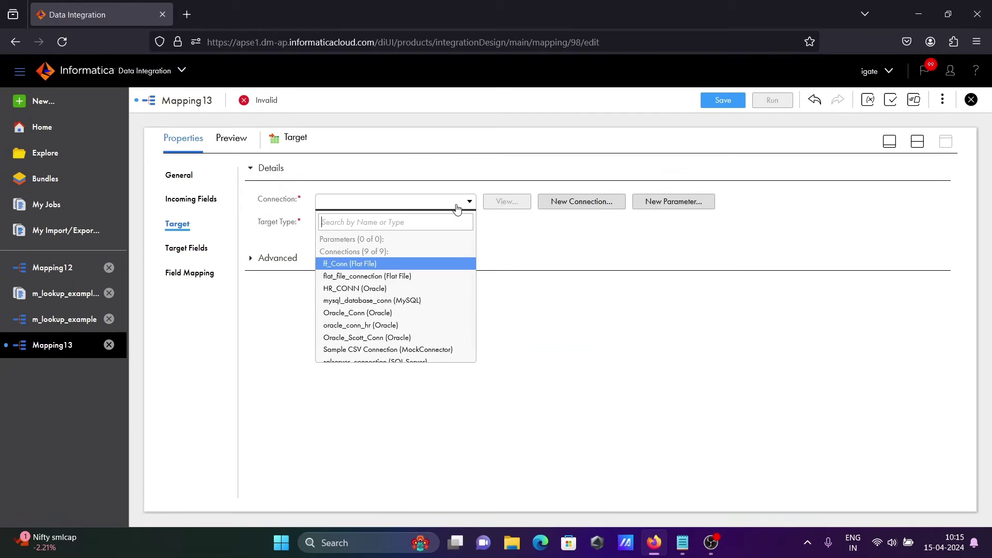
click(356, 264)
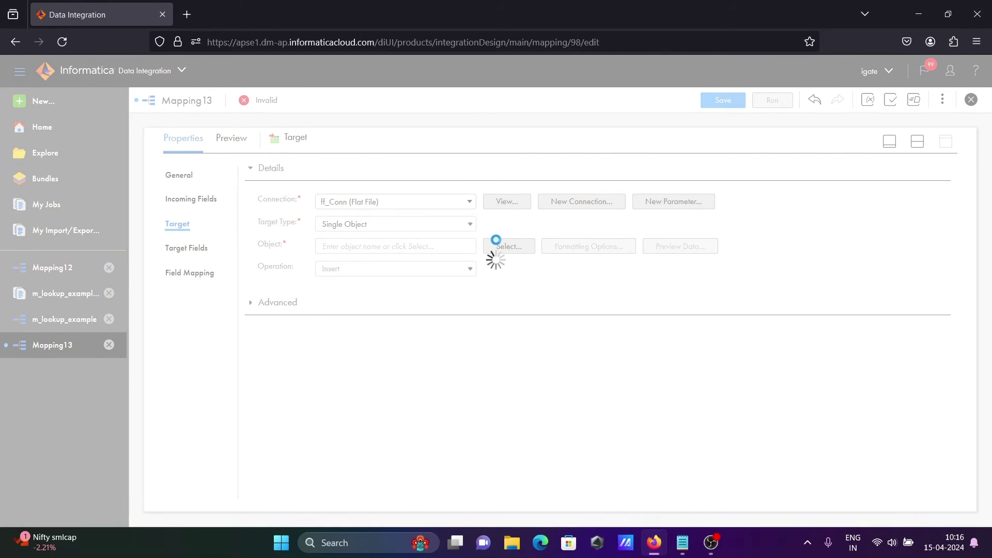
click(496, 240)
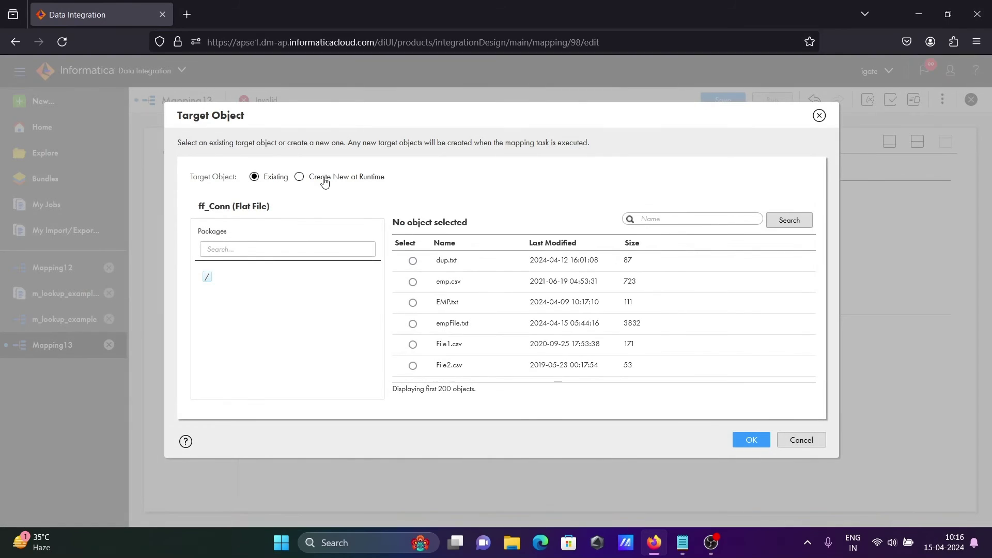
click(323, 178)
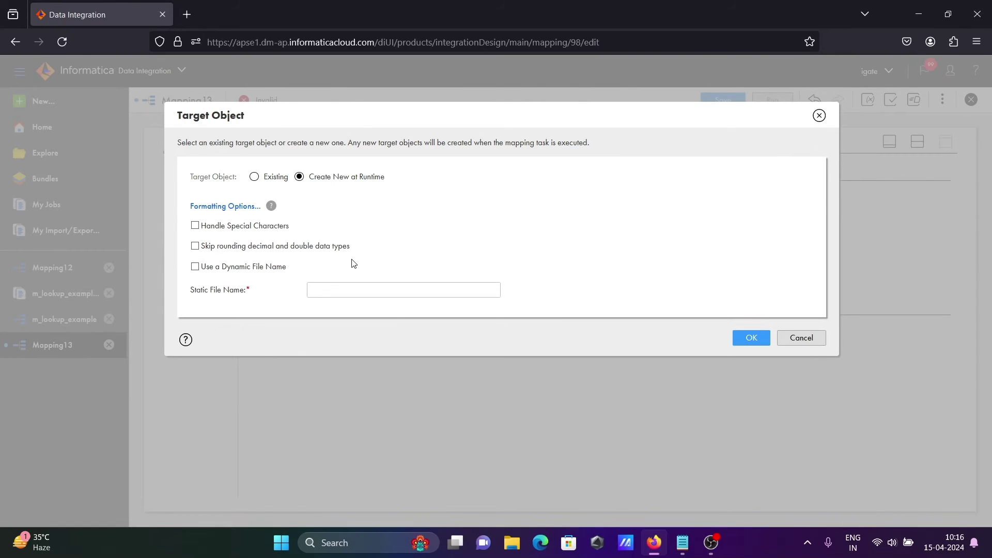
click(315, 291)
text(lkp_uncoonected)
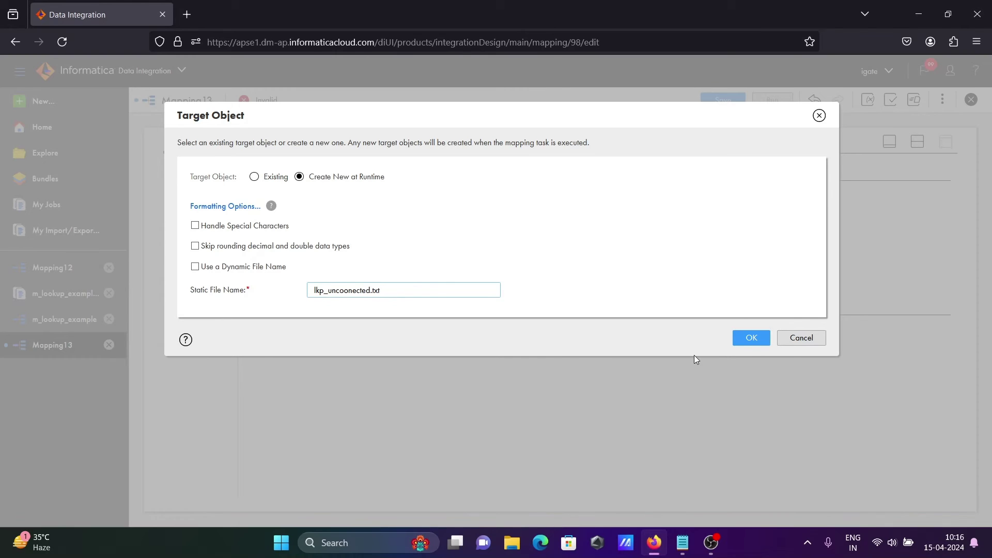
click(750, 338)
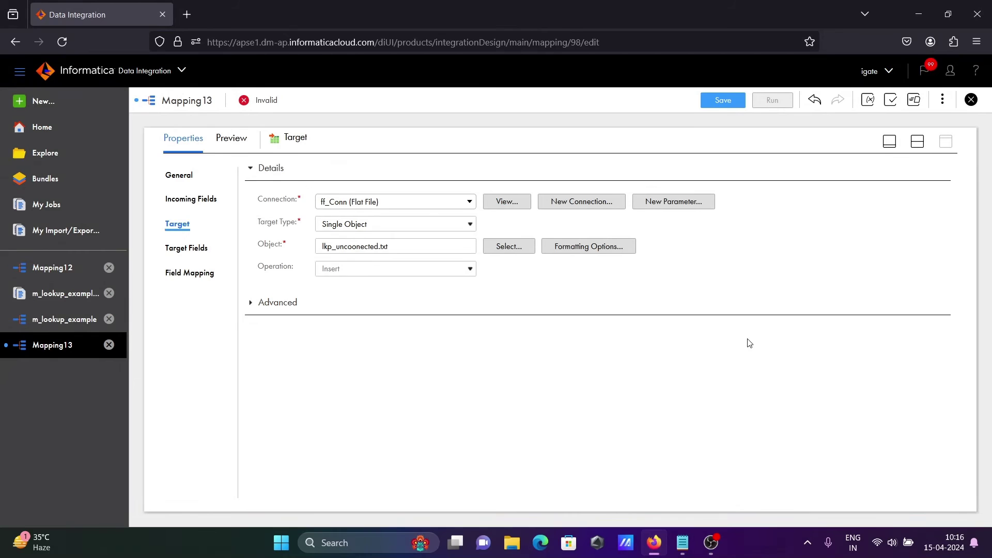
Return to the full mapping canvas, save the mapping m_unconnected_lookup_example and run it with the default run settings.
click(897, 141)
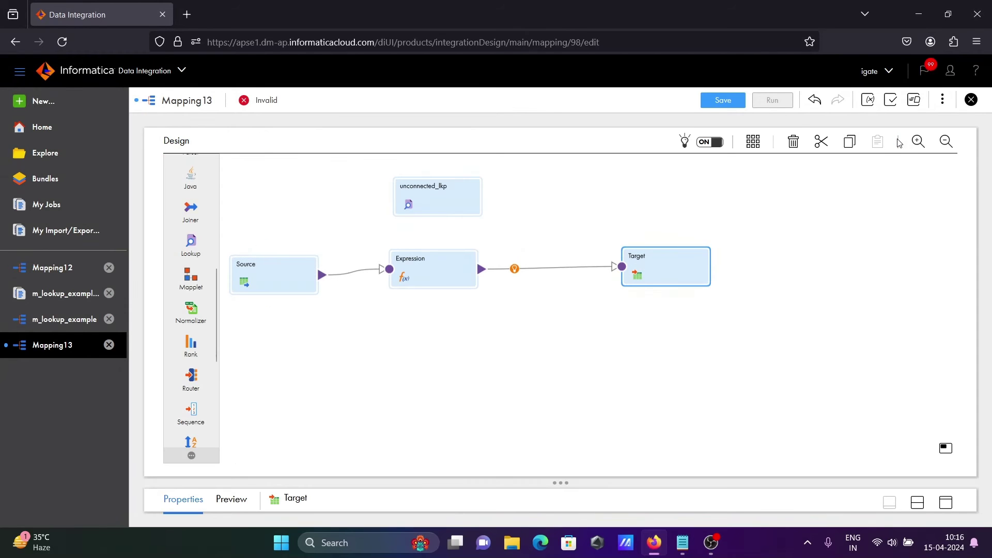
click(718, 100)
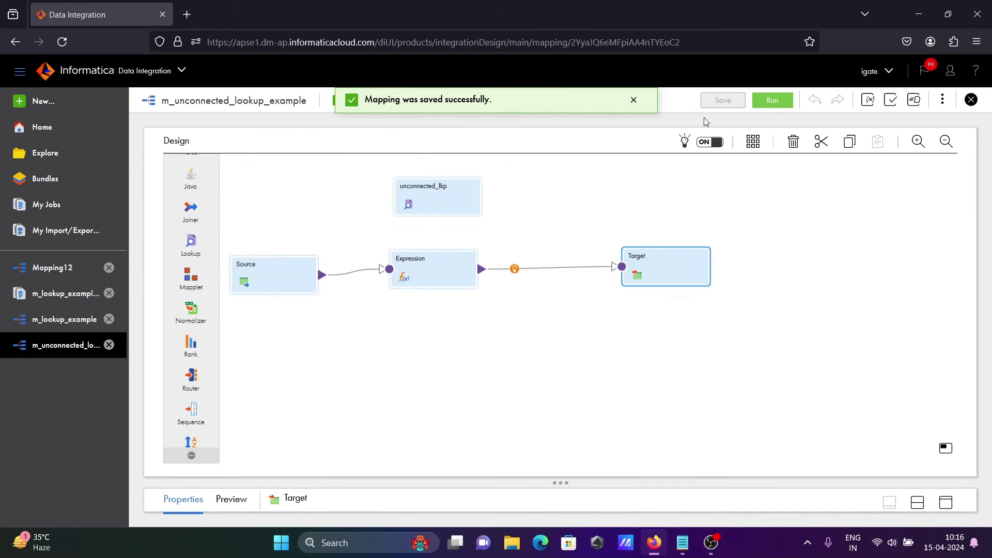
click(770, 102)
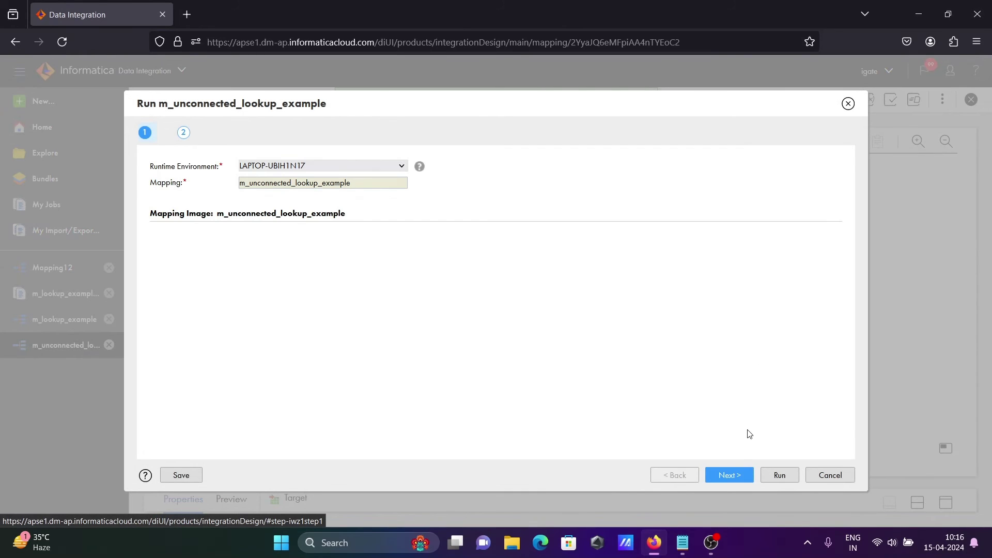
click(781, 475)
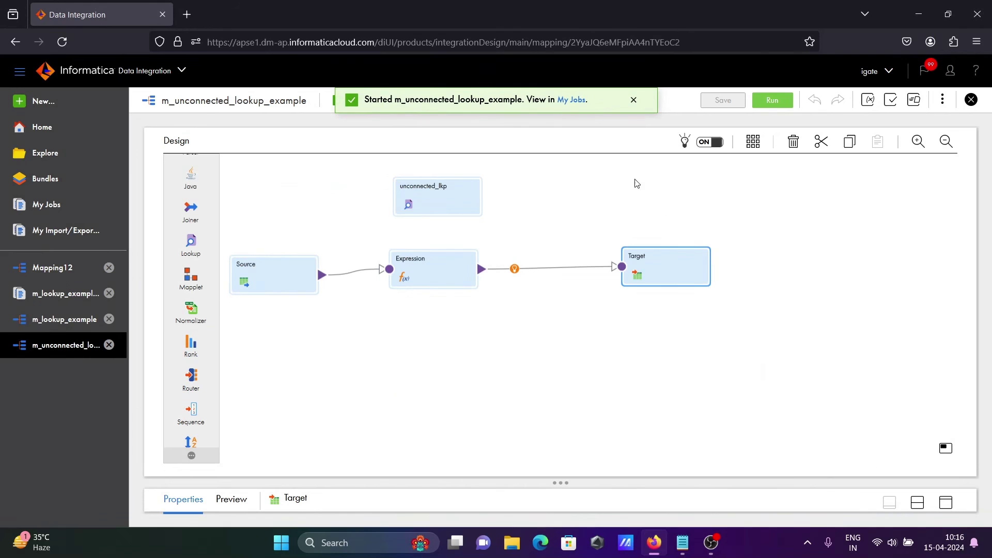
Open the job monitor for the m_unconnected_lookup_example run and refresh its status until the job has finished.
click(569, 101)
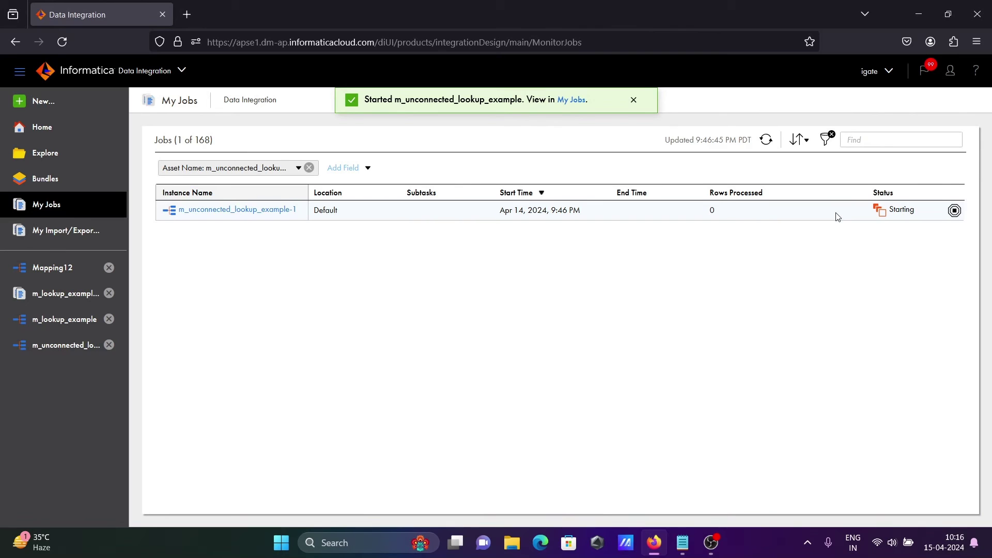
click(766, 141)
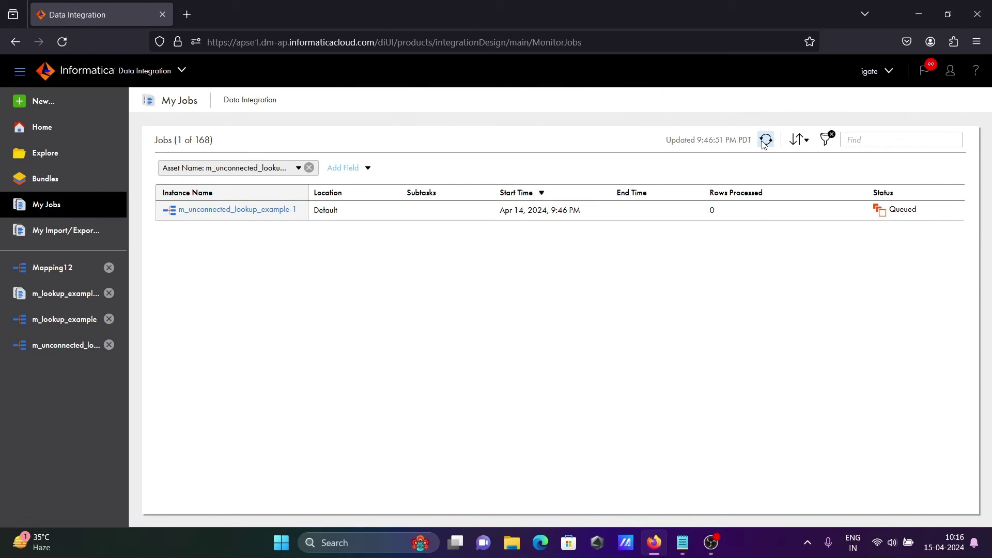
click(766, 141)
click(765, 141)
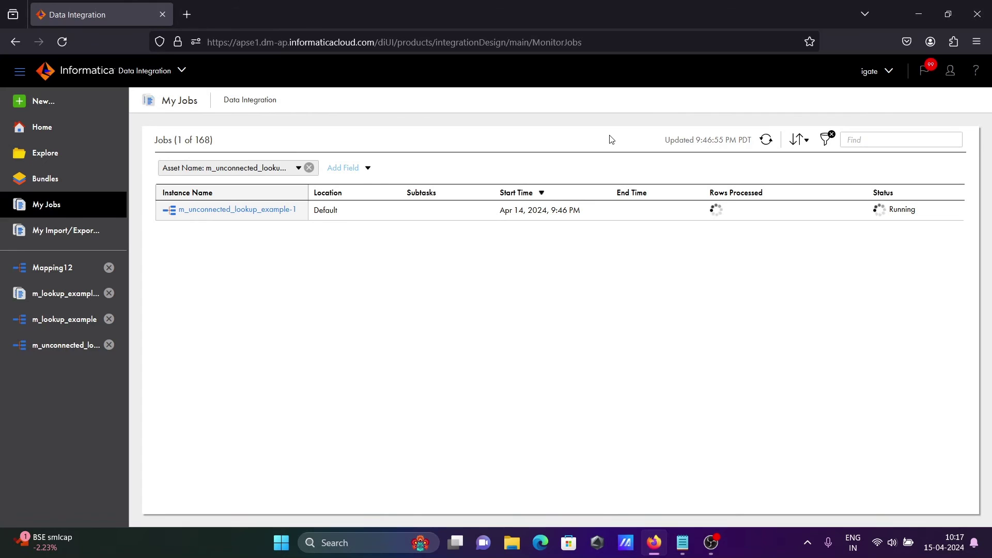
click(767, 140)
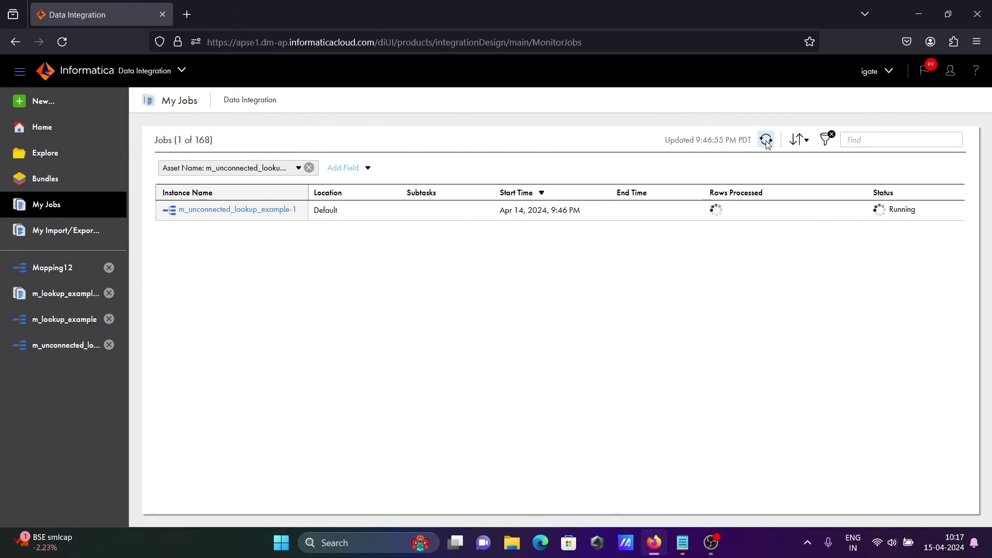
Open the lkp_uncoonected text file from the Raw_Data desktop folder and examine the o_lkp_department_name values for the employees.
click(916, 15)
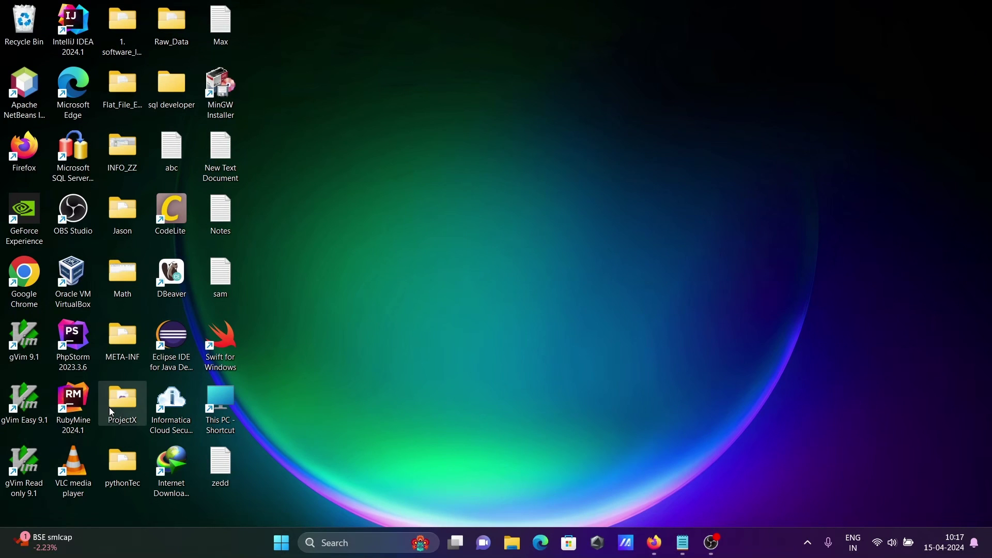
double_click(160, 29)
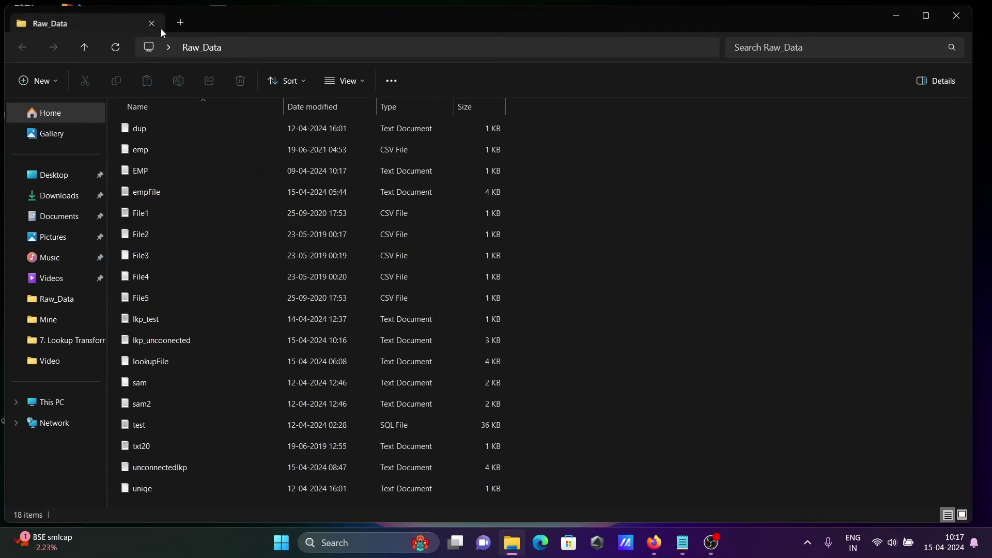
double_click(141, 346)
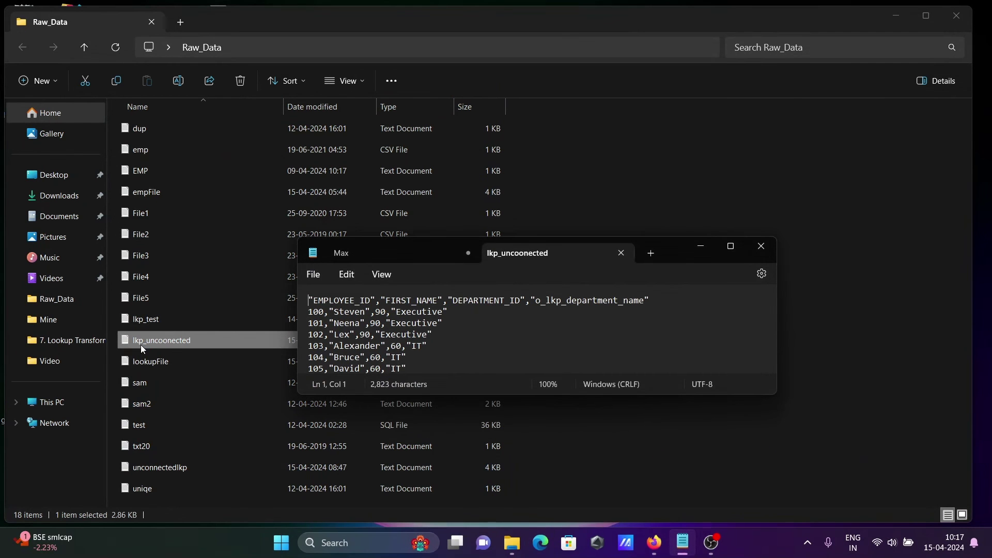
click(902, 16)
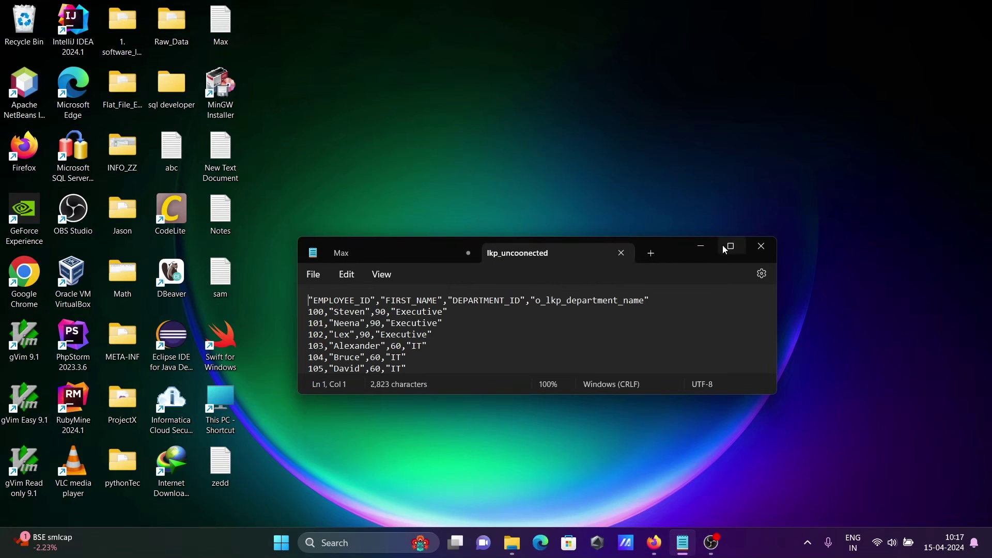
click(725, 249)
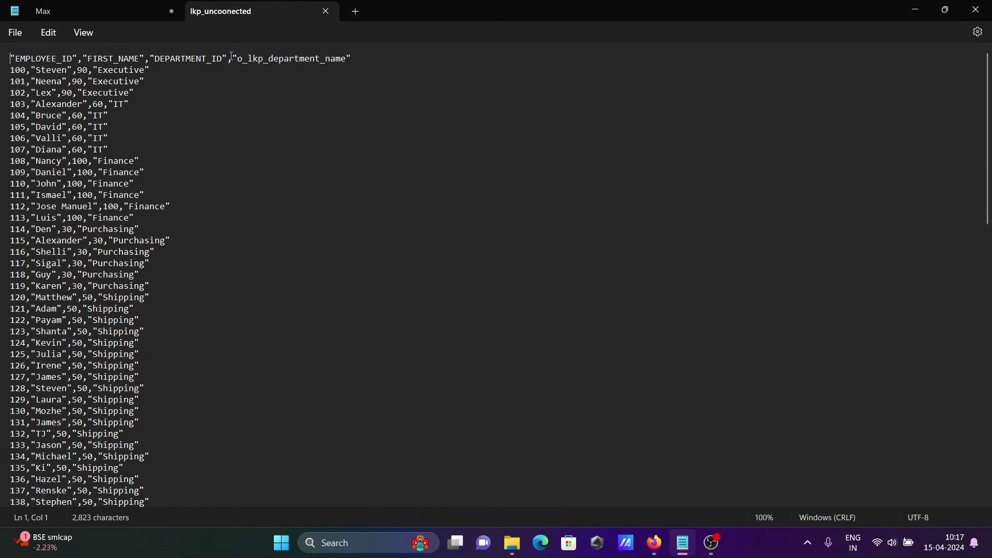
drag(229, 58, 348, 56)
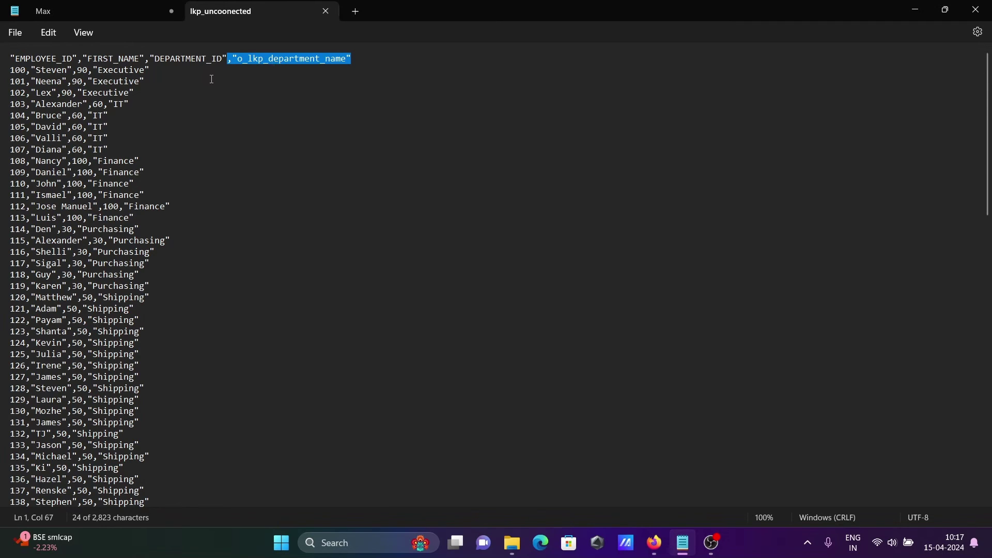
click(272, 67)
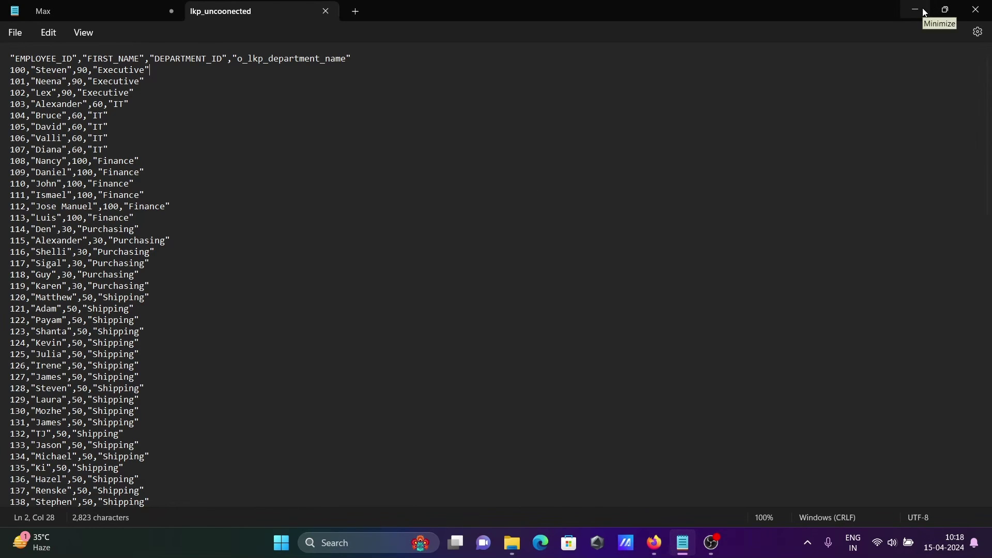
Check the job's final status in Data Integration against the output file, then reopen the m_unconnected_lookup_example mapping.
click(655, 543)
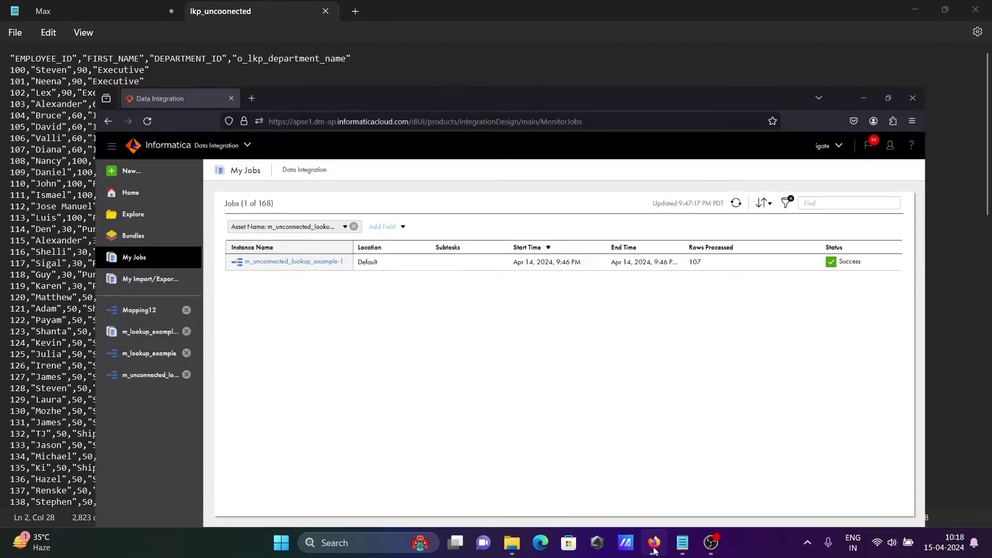
click(681, 544)
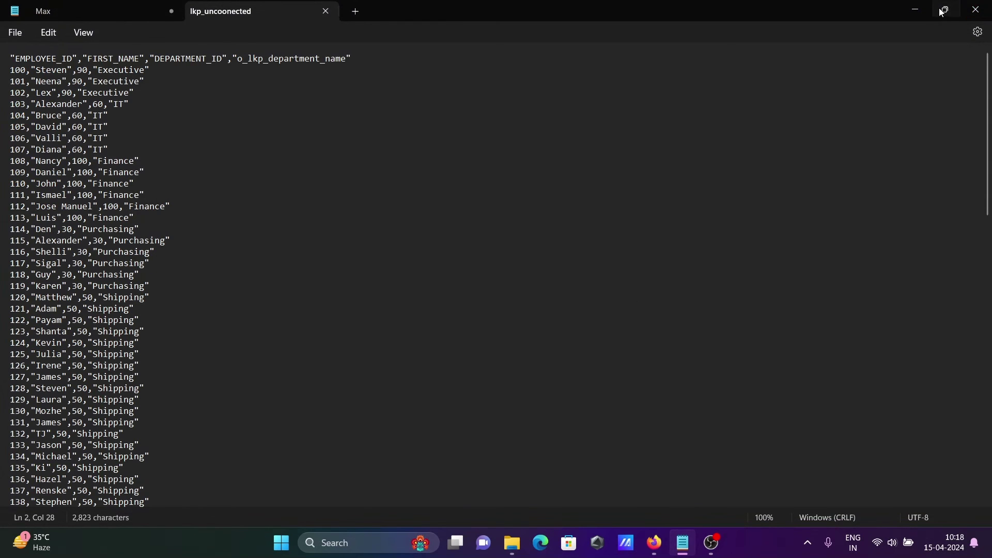
click(944, 11)
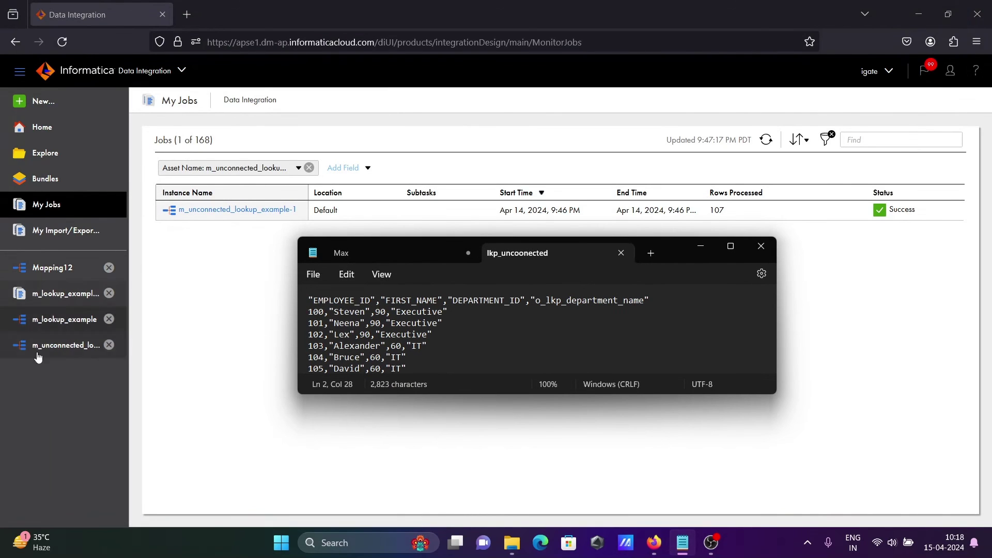
click(58, 349)
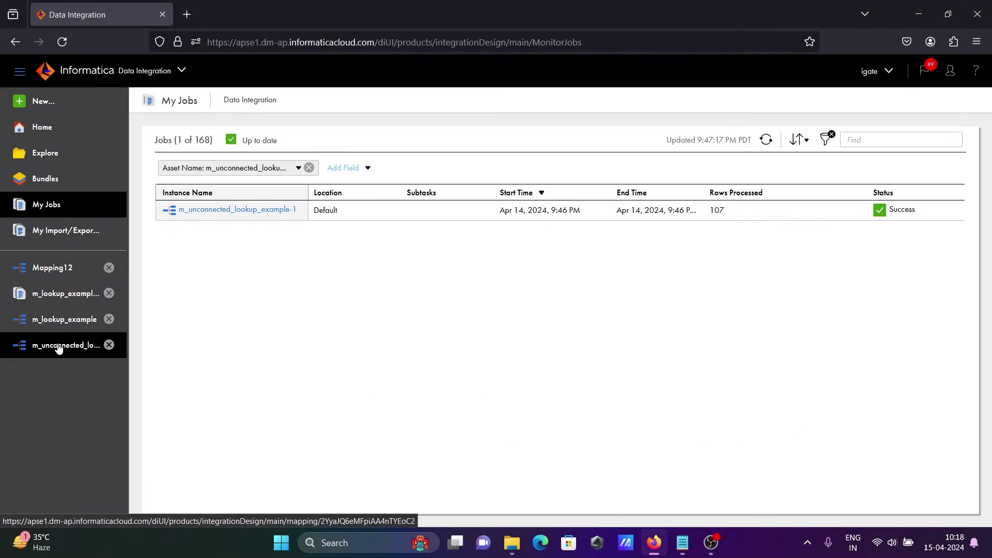